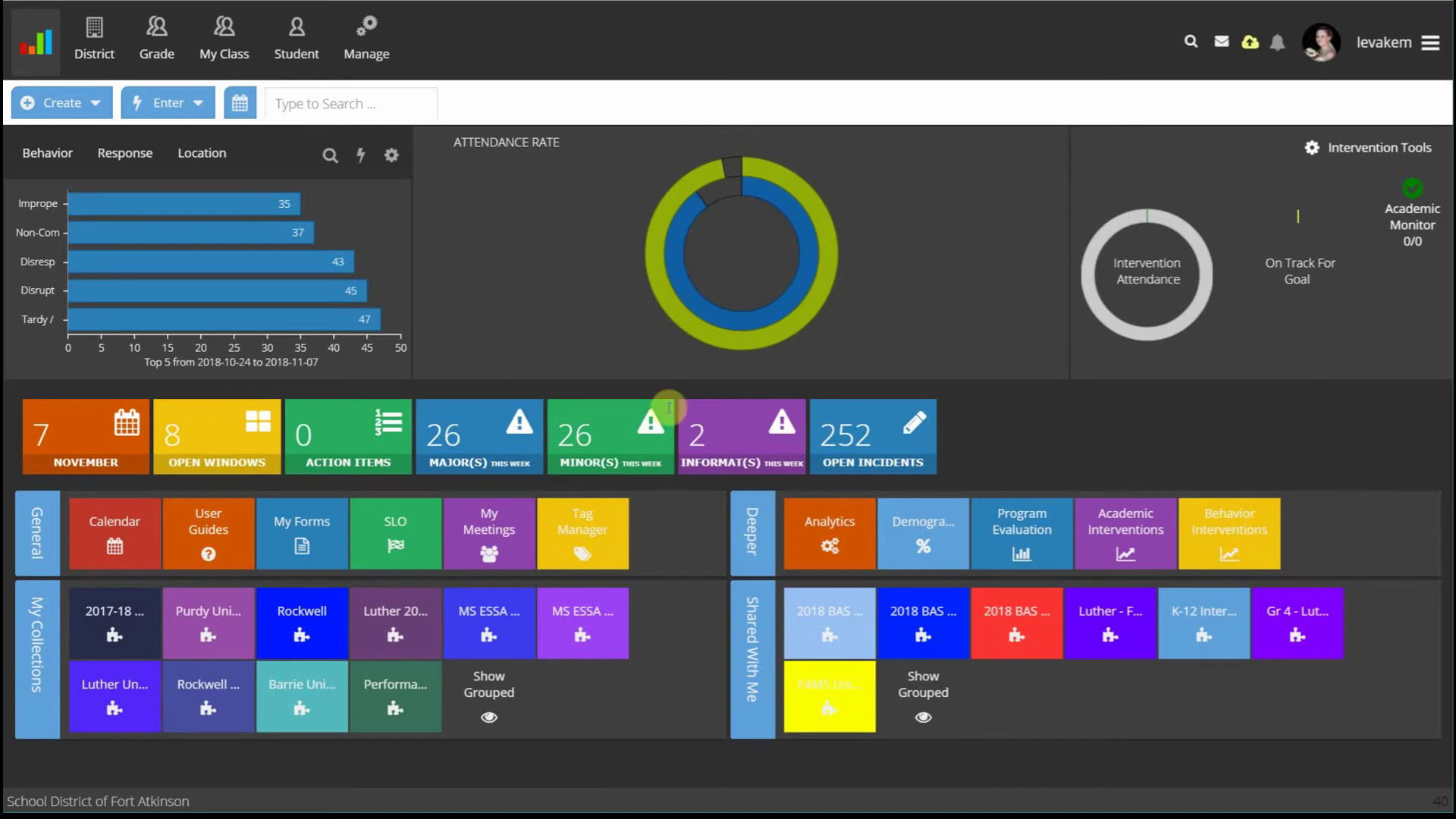
Step: In the class search, choose the teacher by surname and the course 2018-2019 LANG/READ 6
left_click(235, 41)
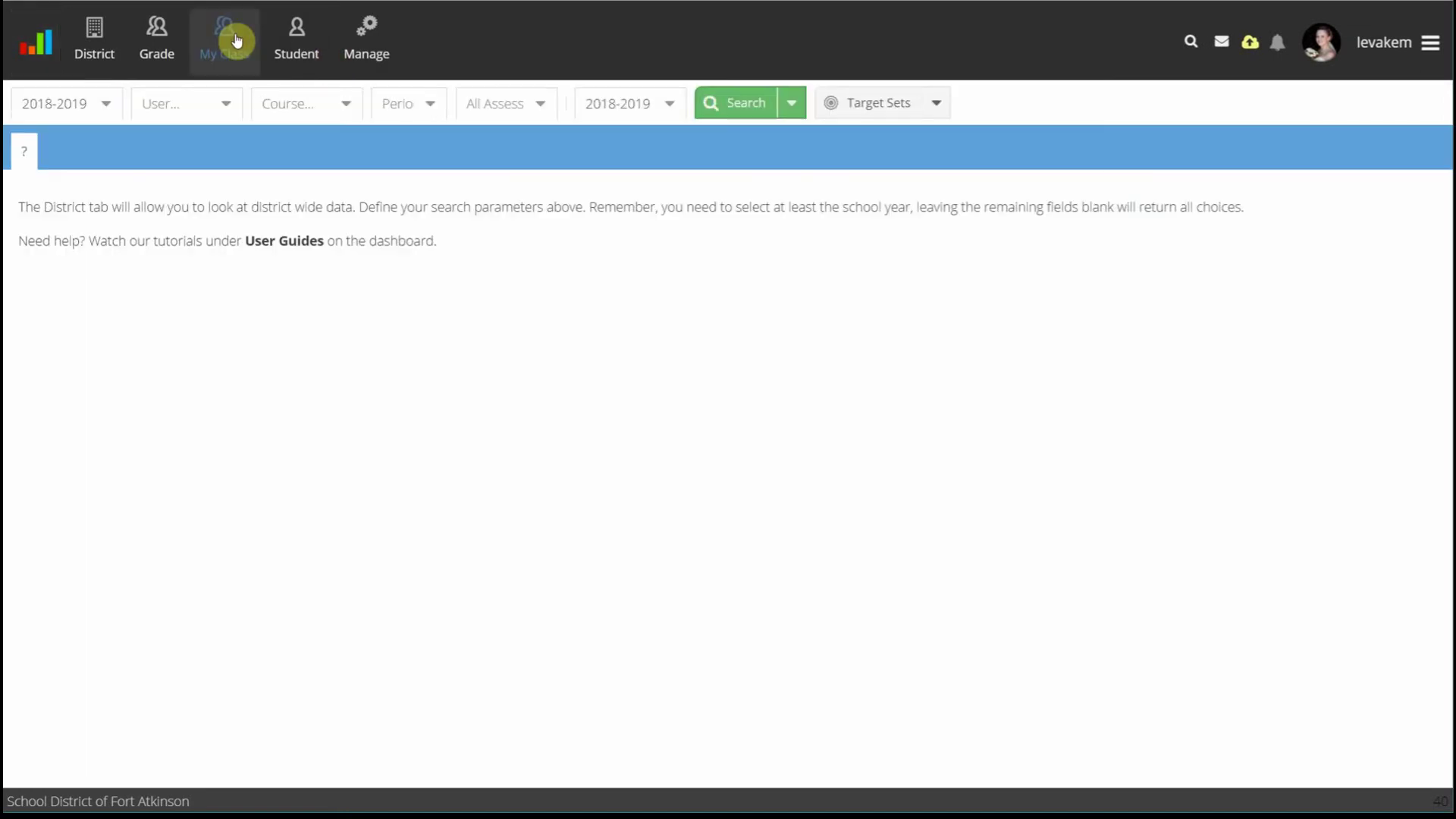
left_click(225, 108)
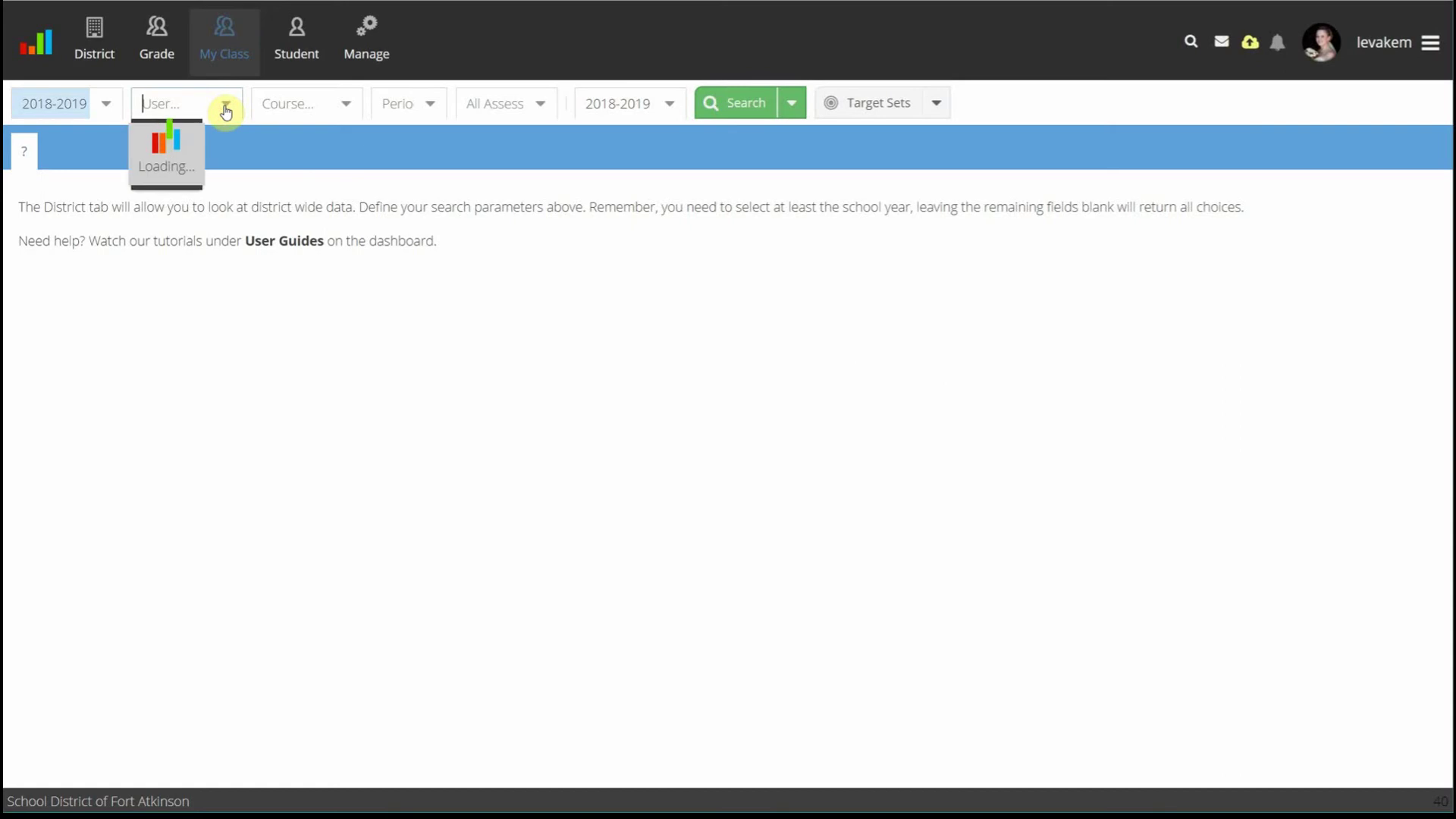
type("Zarn")
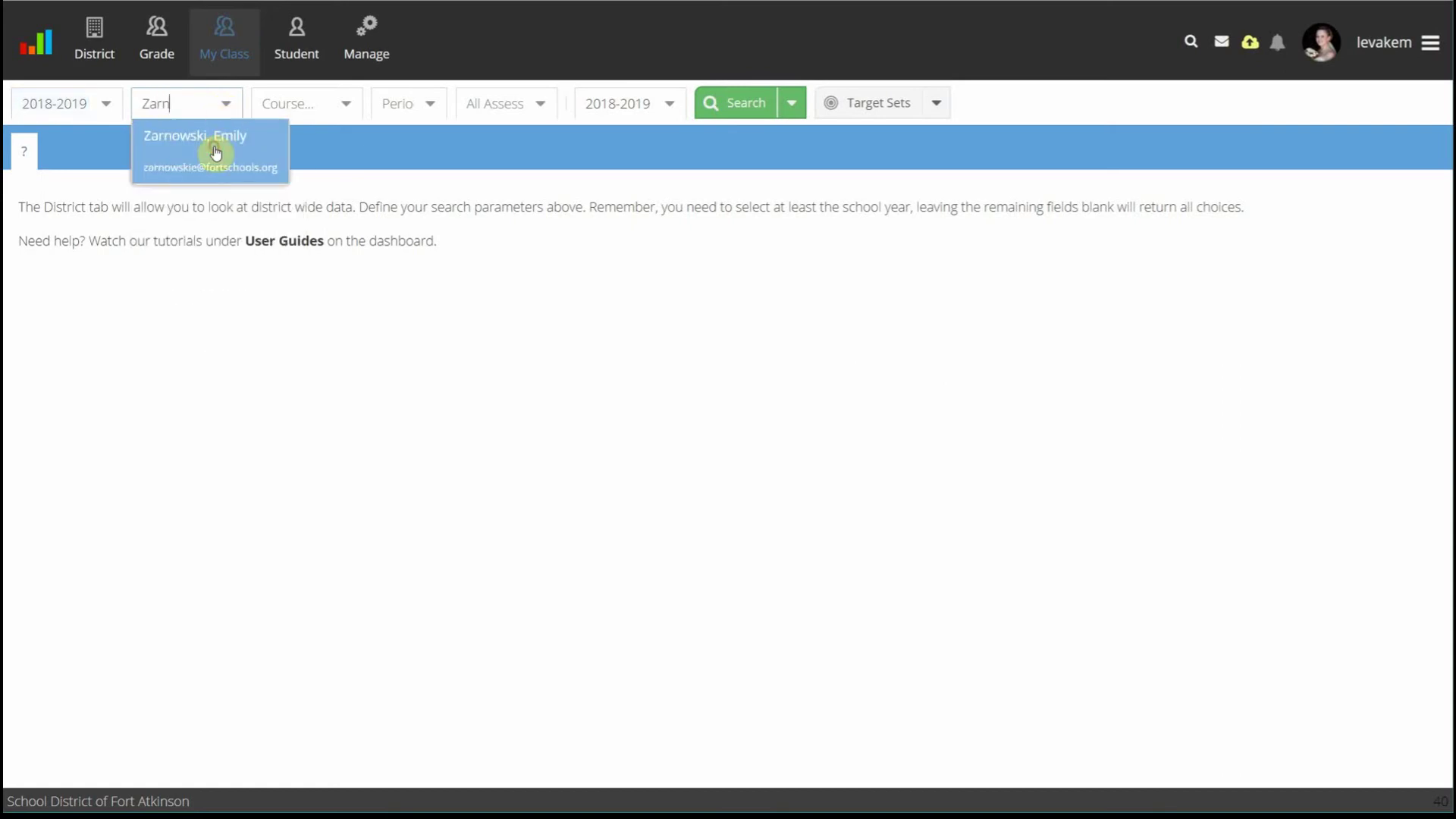
left_click(218, 150)
left_click(350, 111)
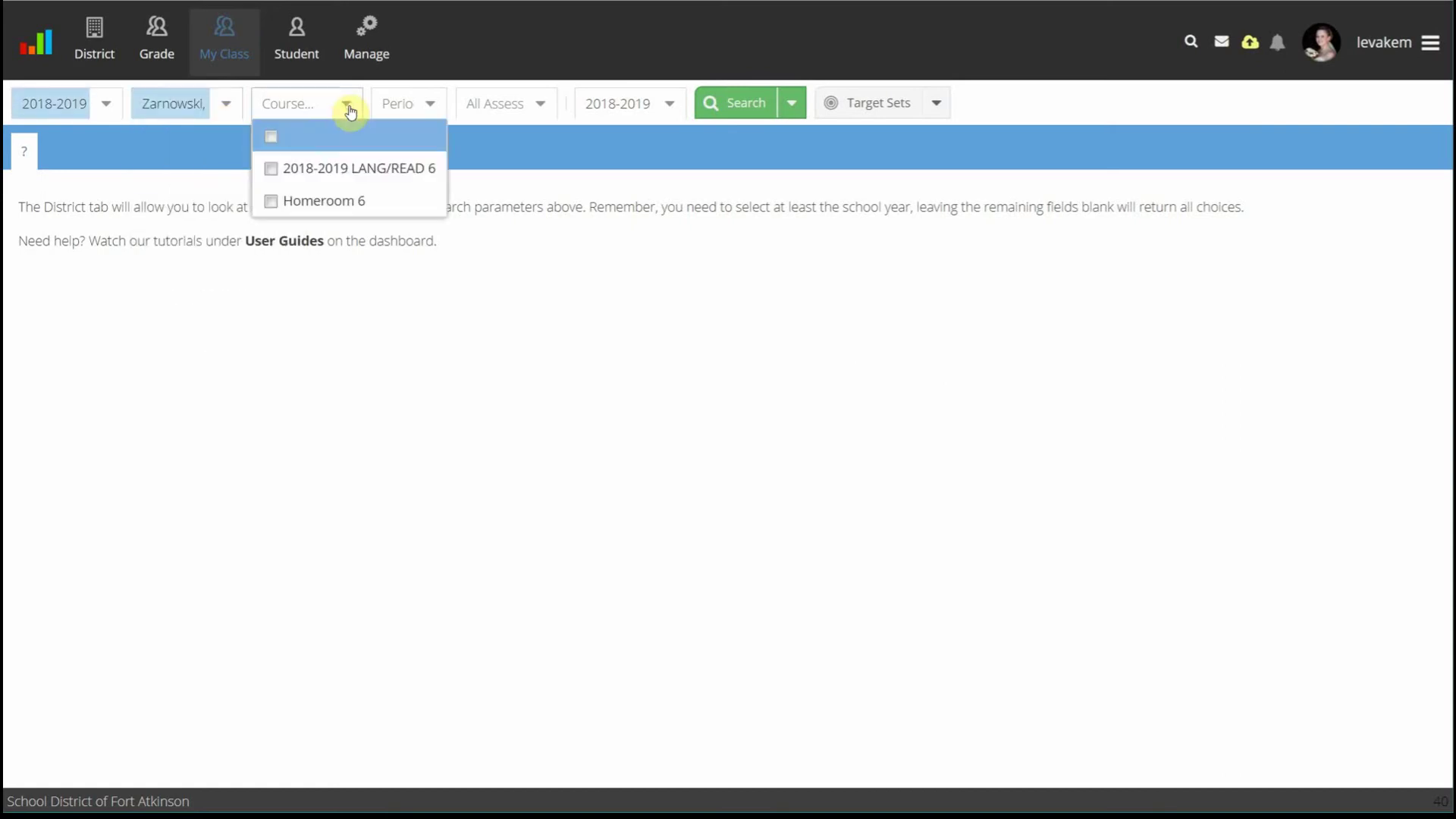
left_click(341, 166)
left_click(472, 148)
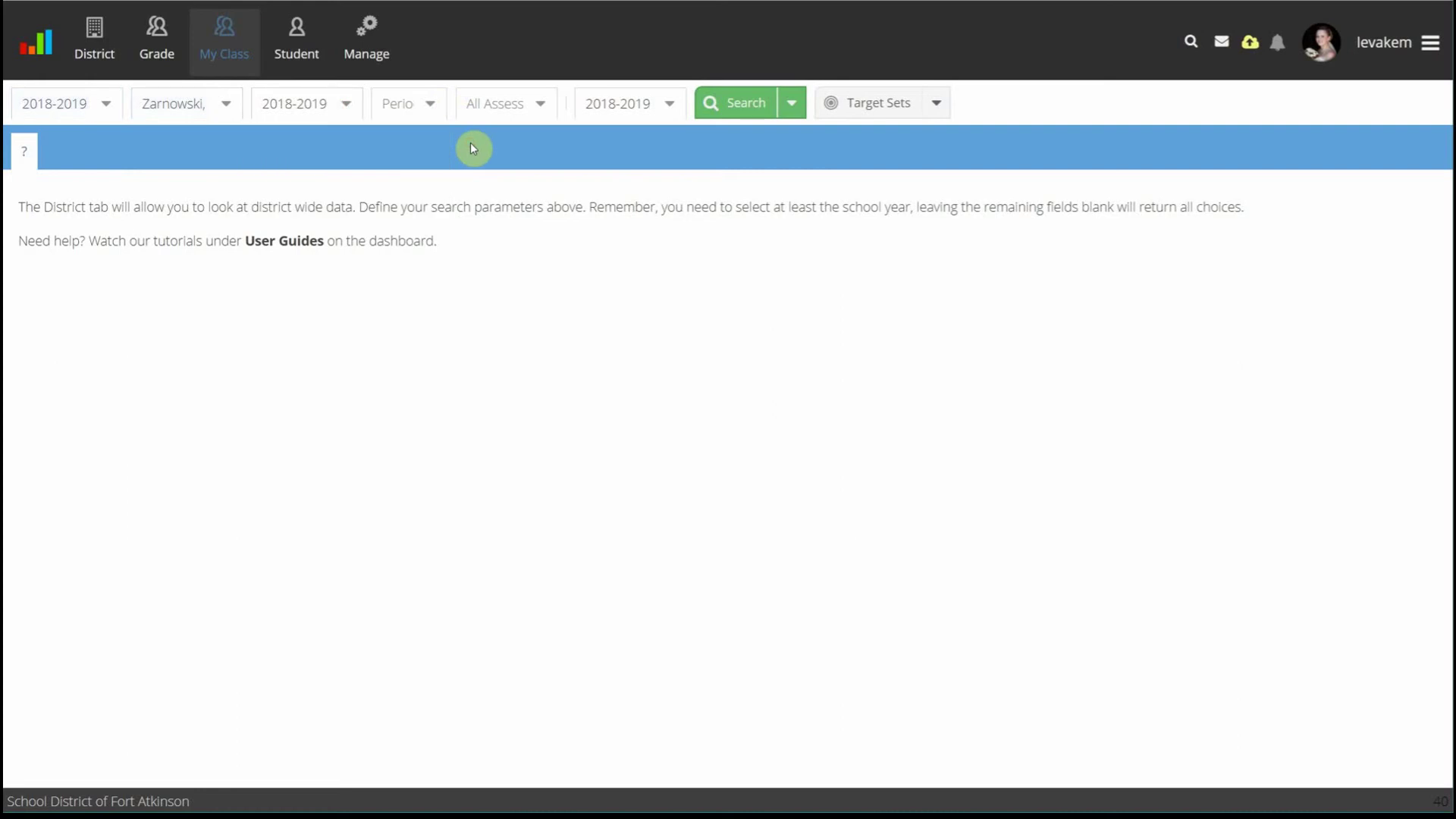
Step: Limit the class search's assessments to the Wisconsin Forward Exam
left_click(540, 104)
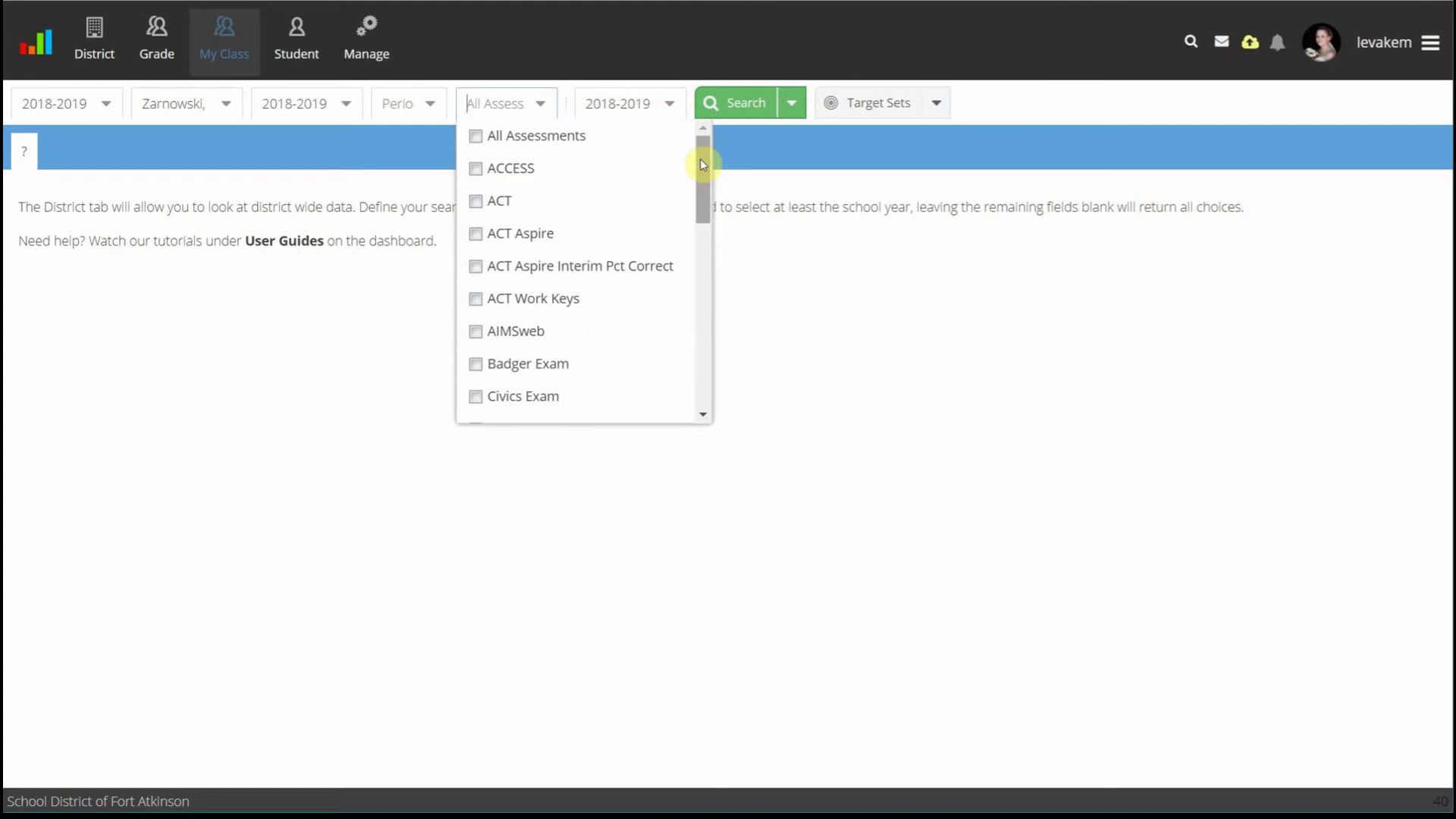
left_click_drag(700, 160, 709, 390)
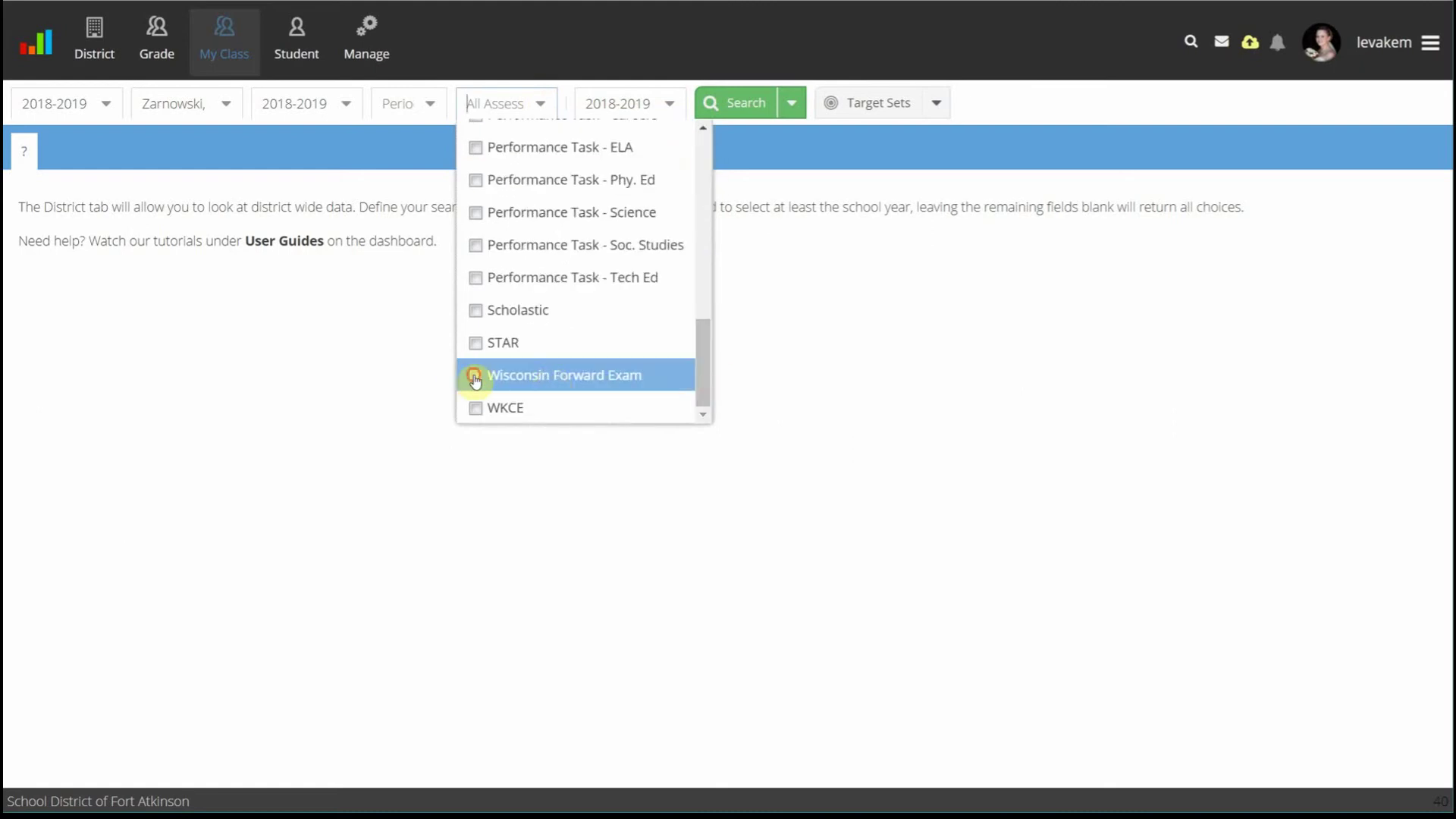
left_click(463, 377)
left_click(762, 341)
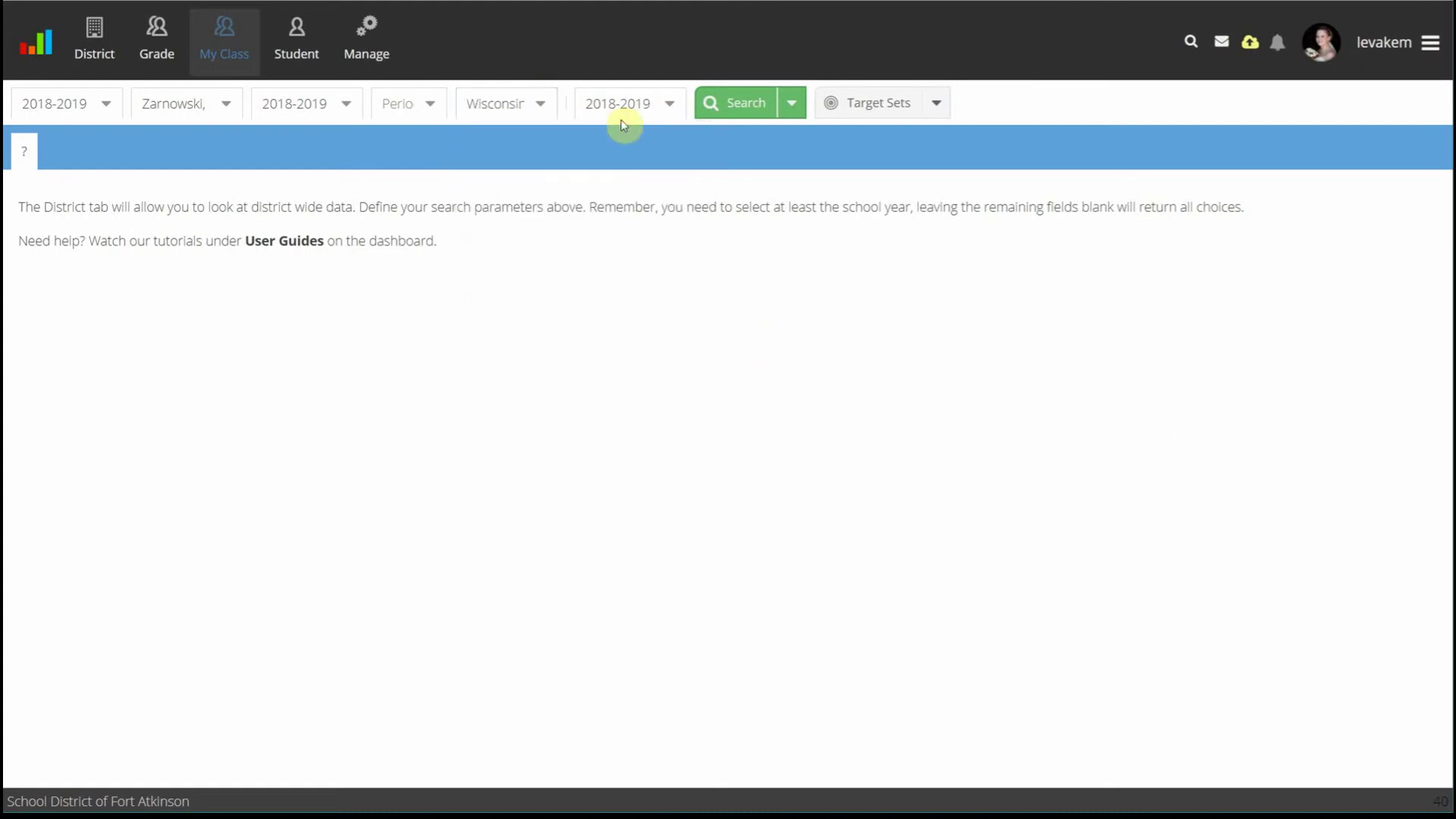
Step: Set the assessment data year to 2017-2018 only, excluding 2018-2019, and run the class search
left_click(670, 105)
left_click(593, 170)
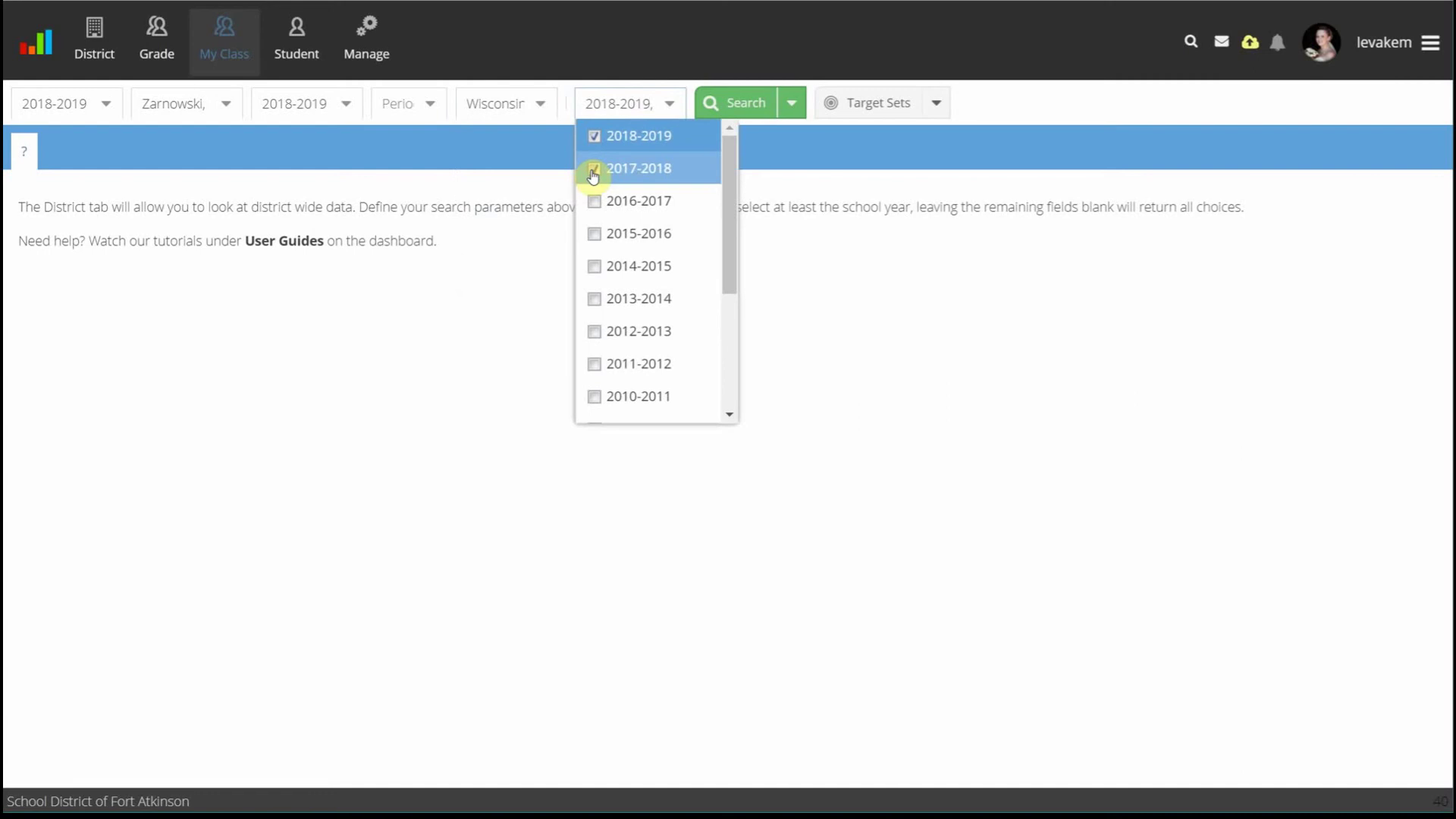
left_click(595, 138)
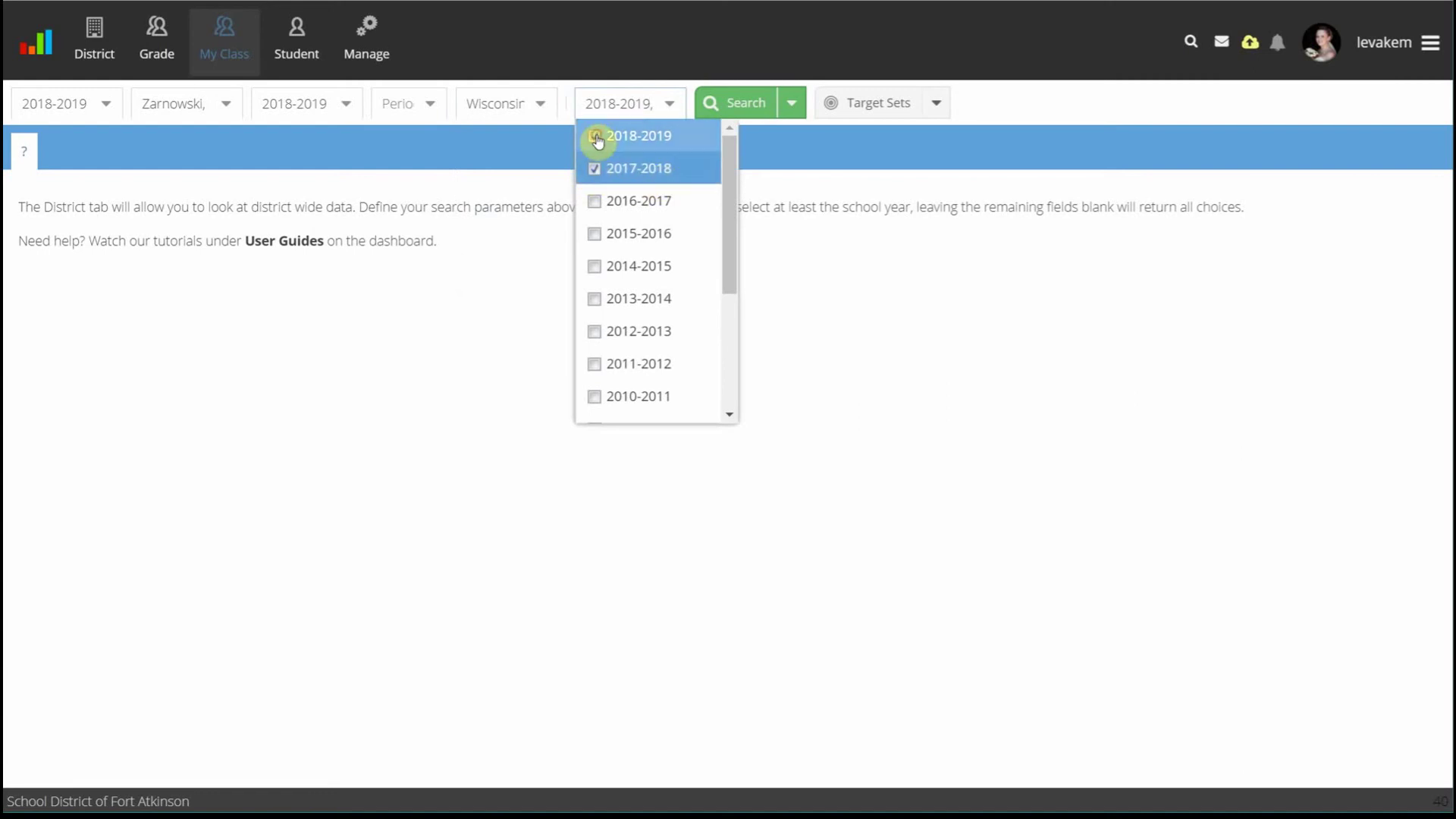
left_click(842, 271)
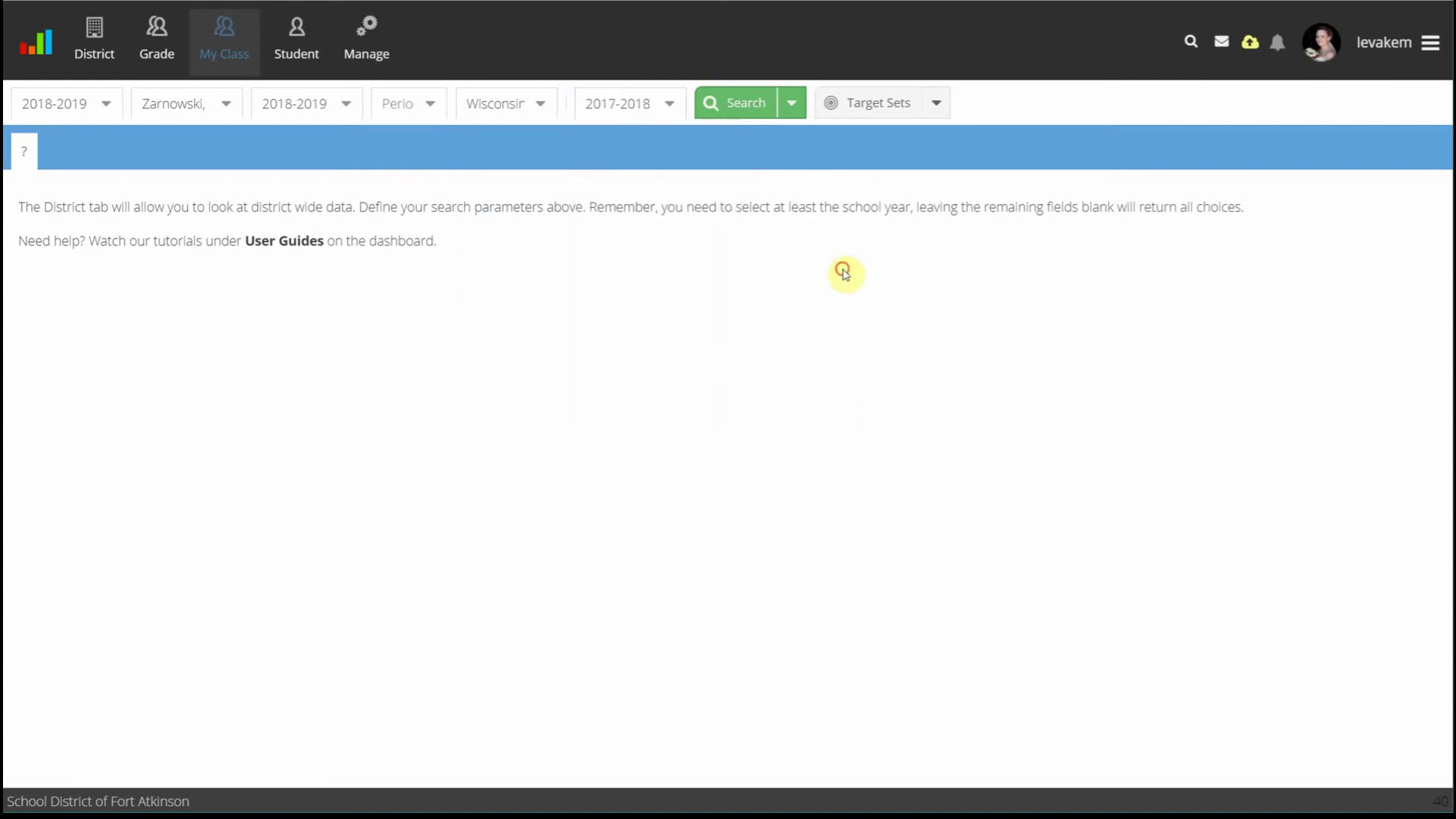
left_click(748, 108)
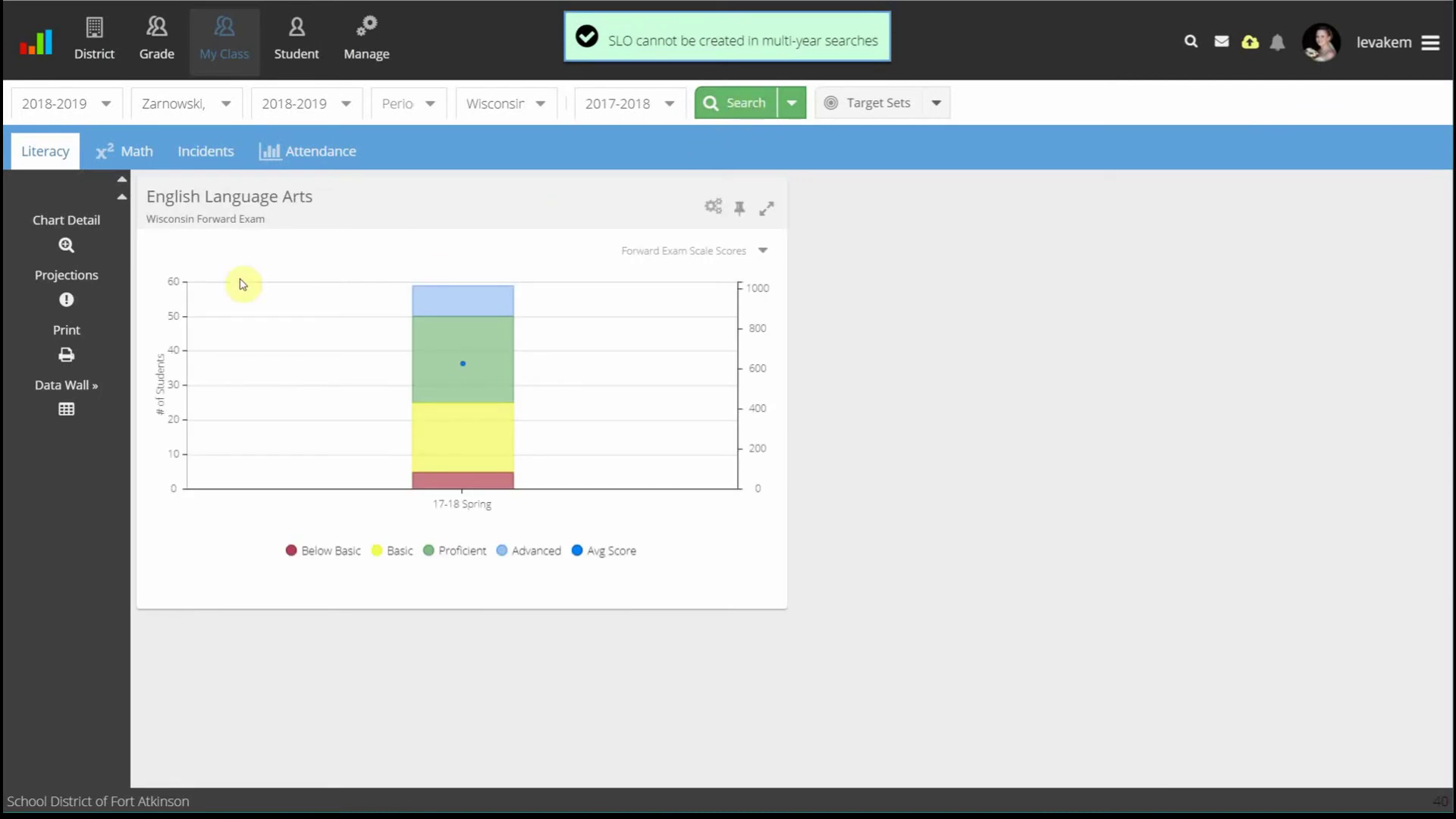
Step: In the literacy Data Wall, sort students by ascending Spring score and select everyone from the lowest score through 609
left_click(67, 406)
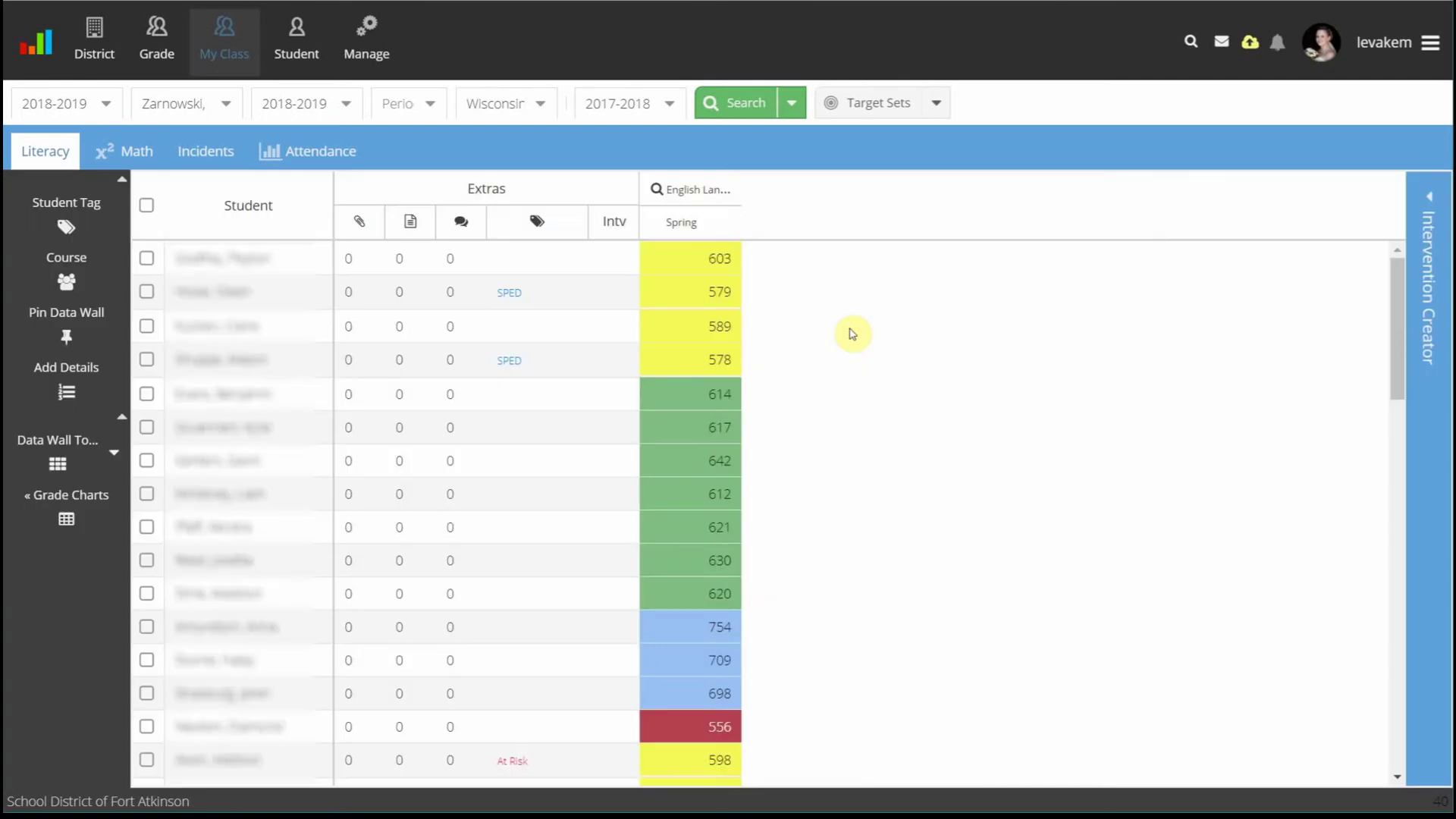
left_click(667, 223)
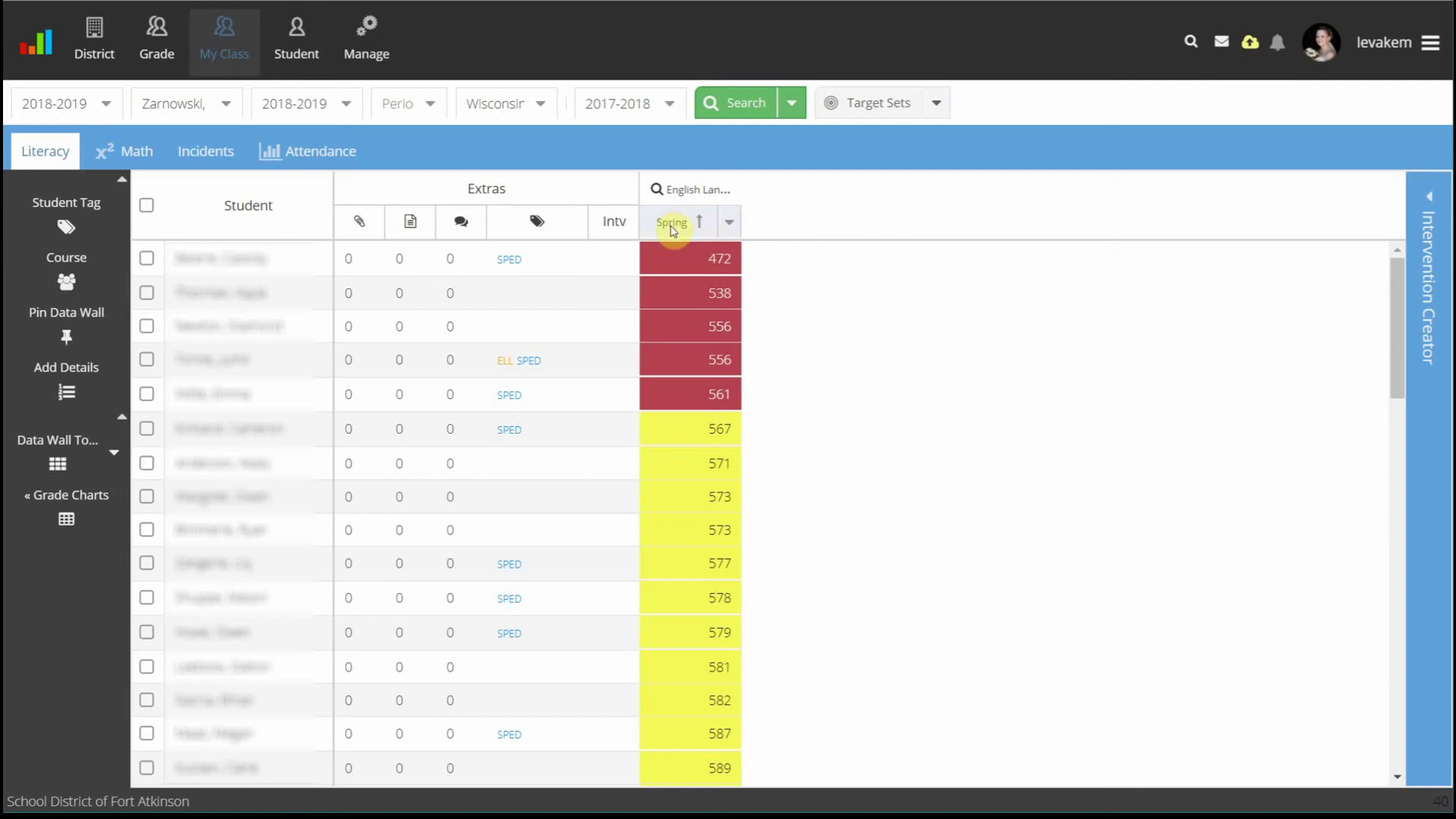
left_click(148, 260)
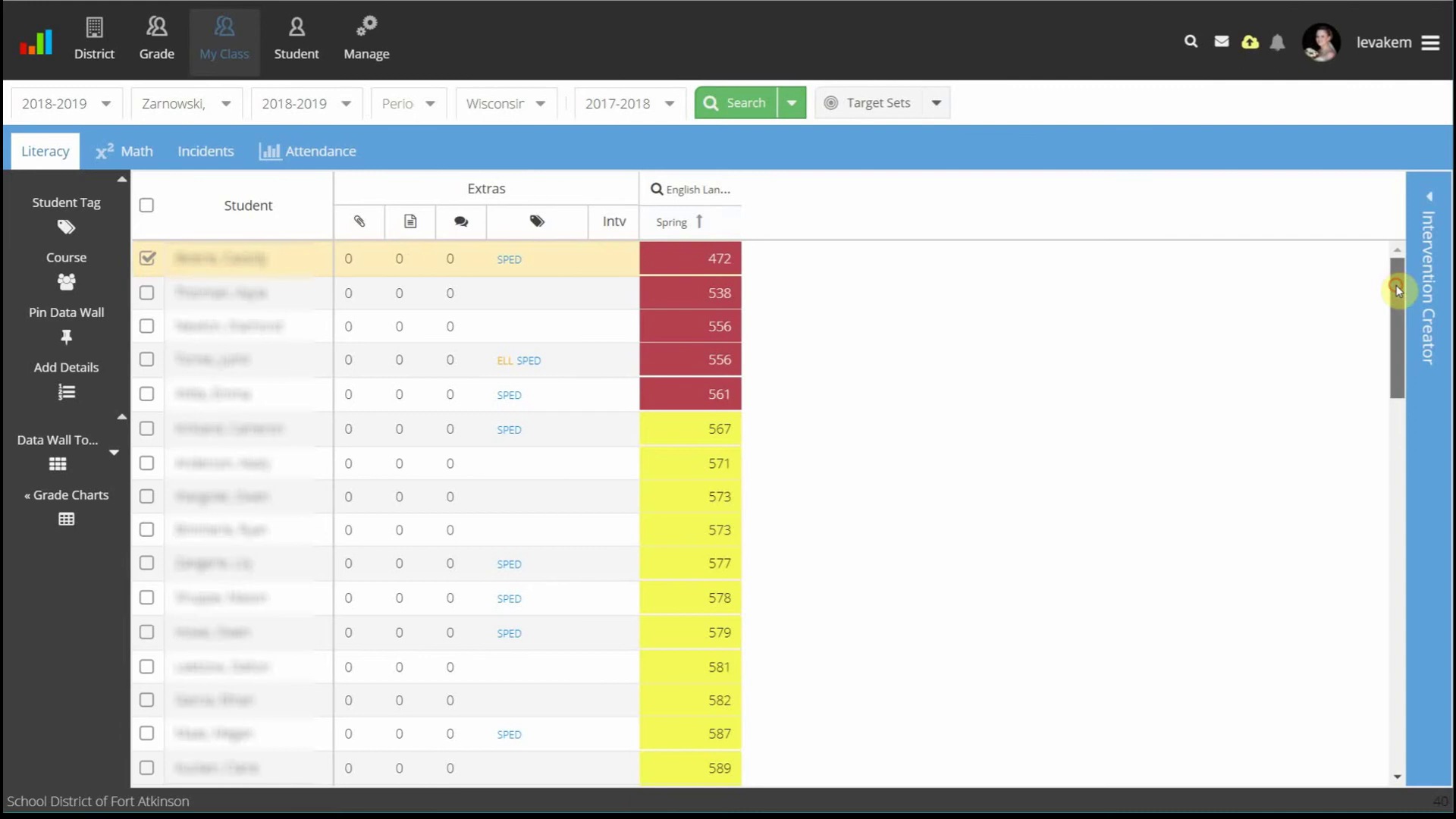
left_click_drag(1398, 286, 1398, 426)
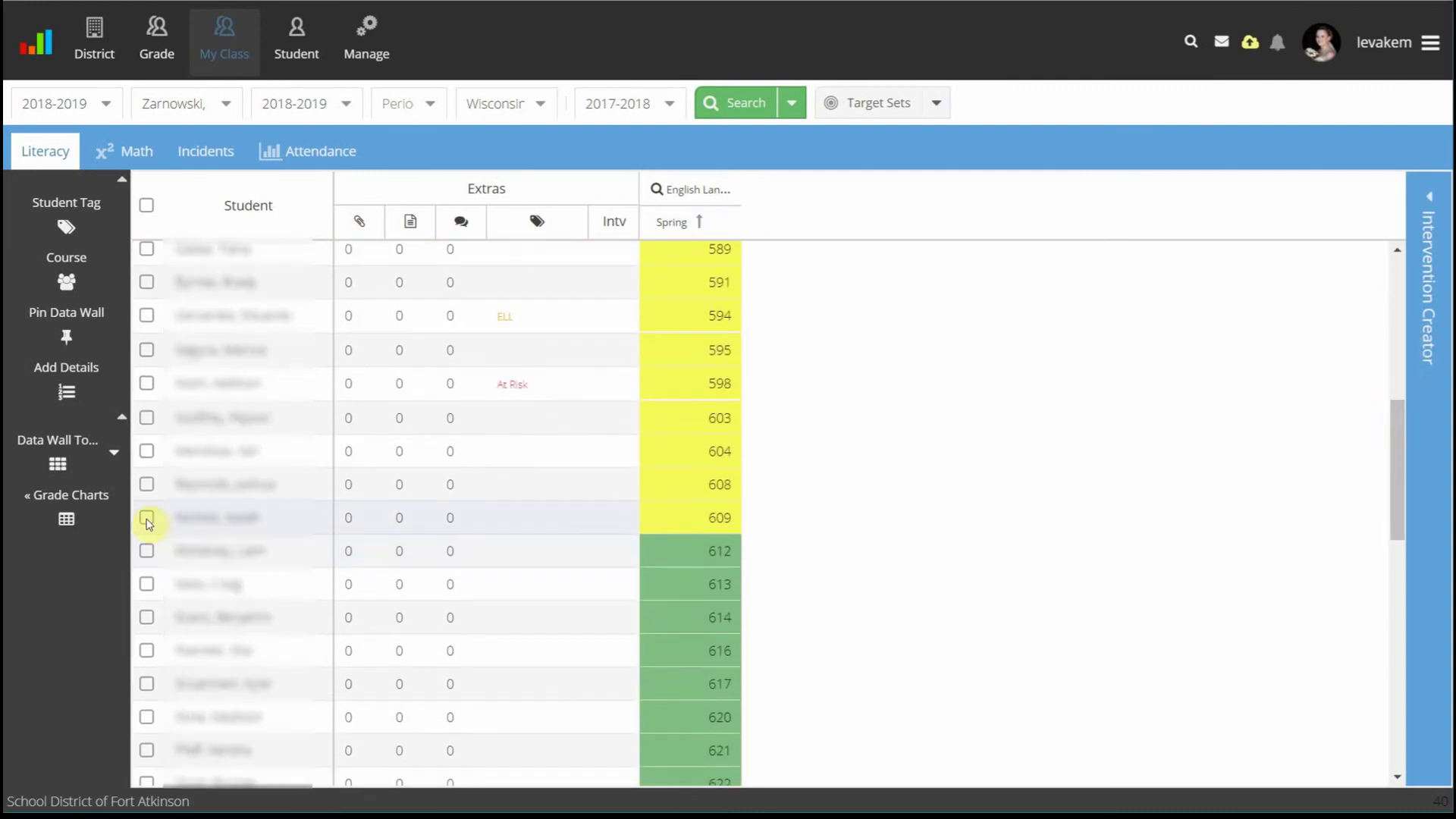
scroll(148, 523, "up", 1)
left_click(147, 560, "shift")
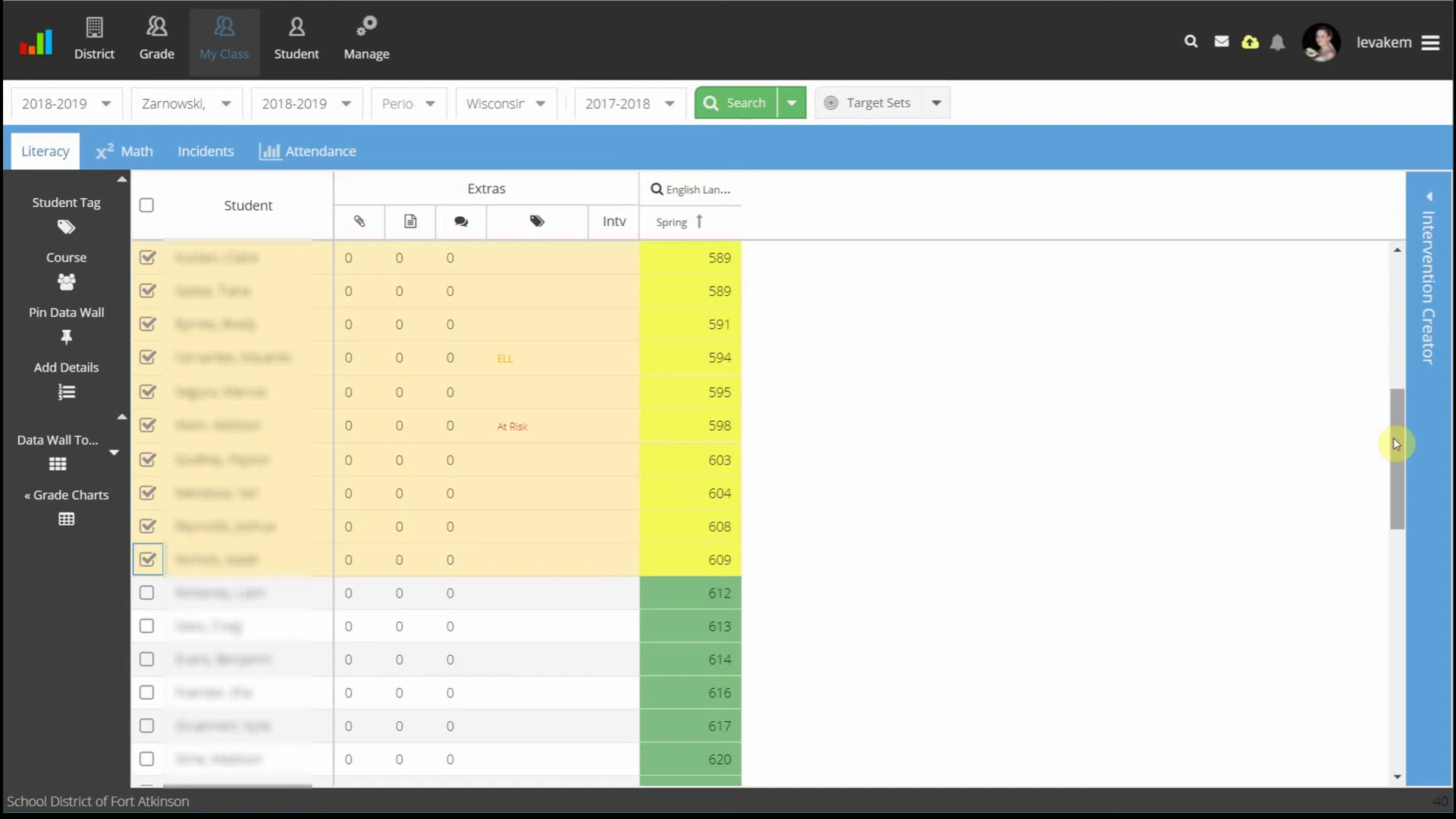
left_click(1074, 455)
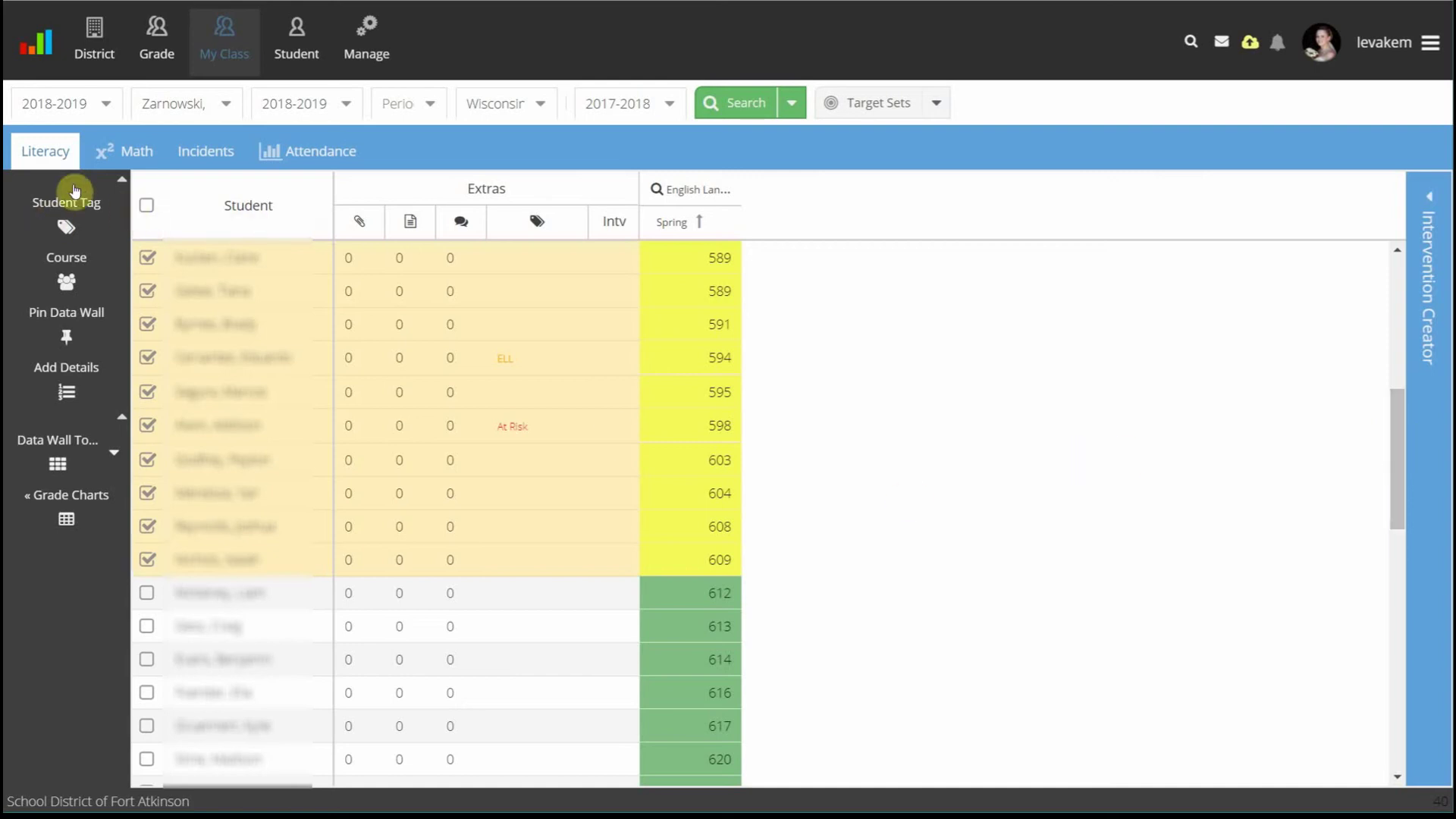
Step: Start a new tag for the selected students, named SLO, with the description "SLO Students"
left_click(57, 214)
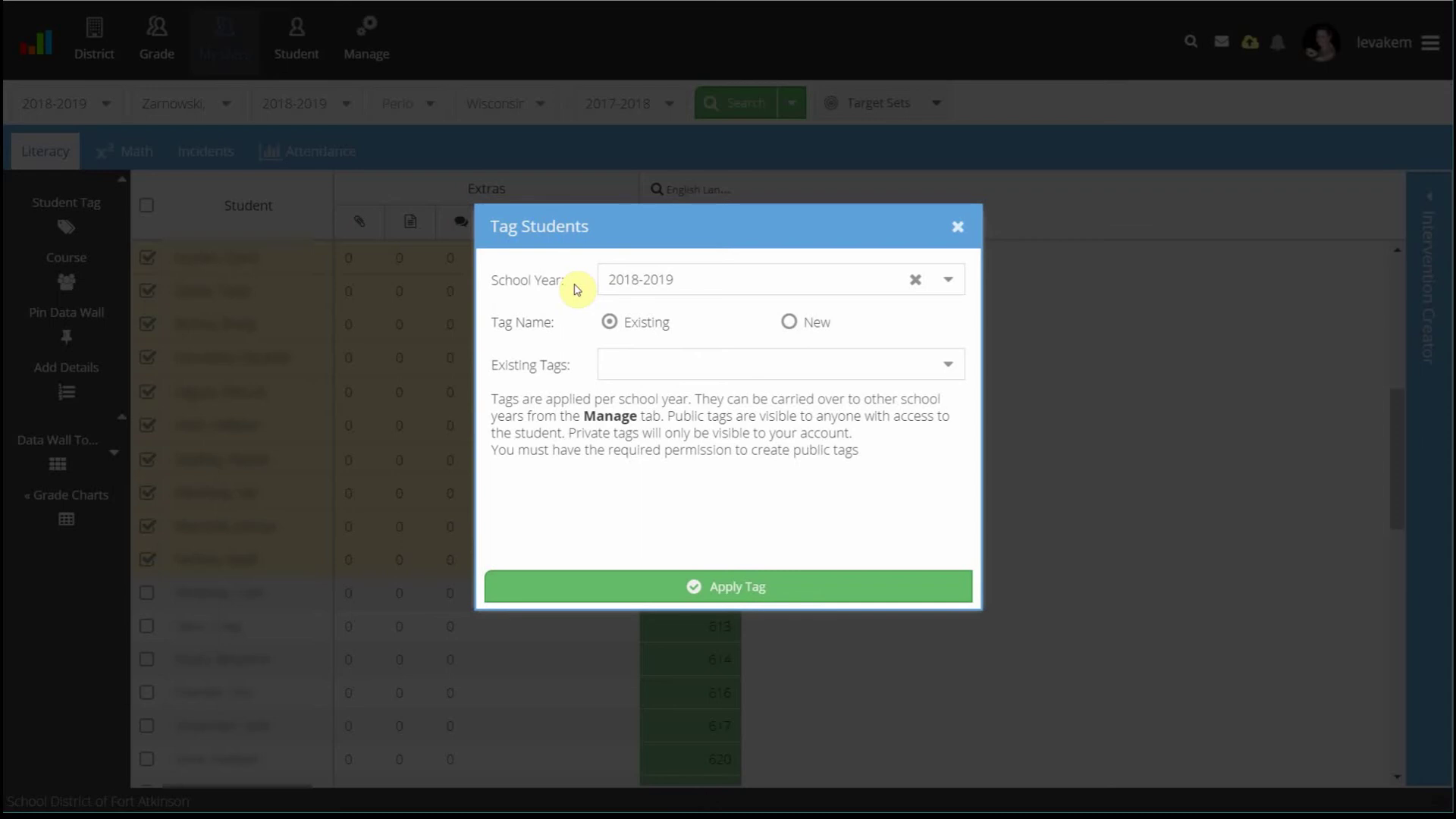
left_click(789, 322)
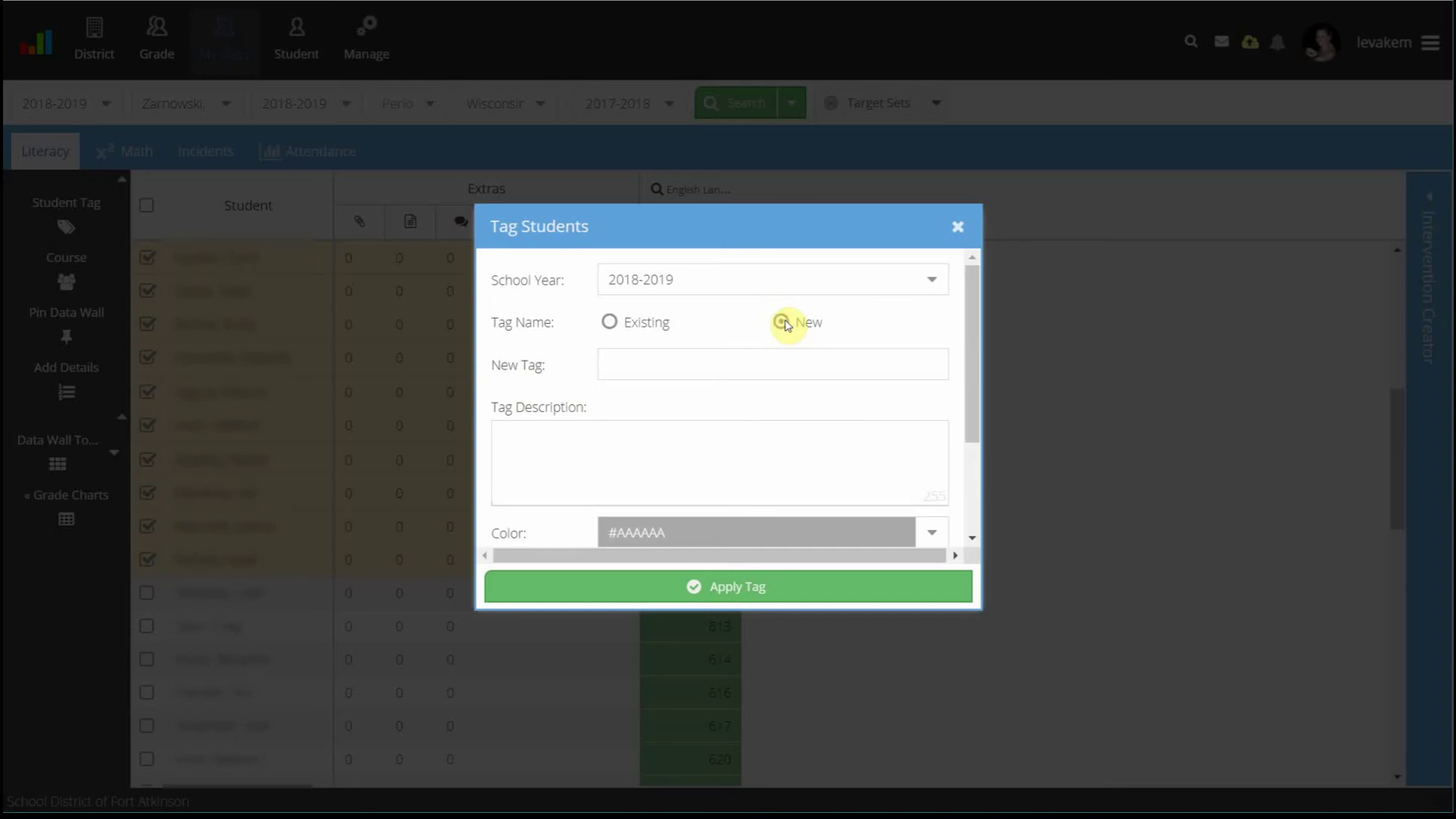
left_click(713, 368)
type("SL")
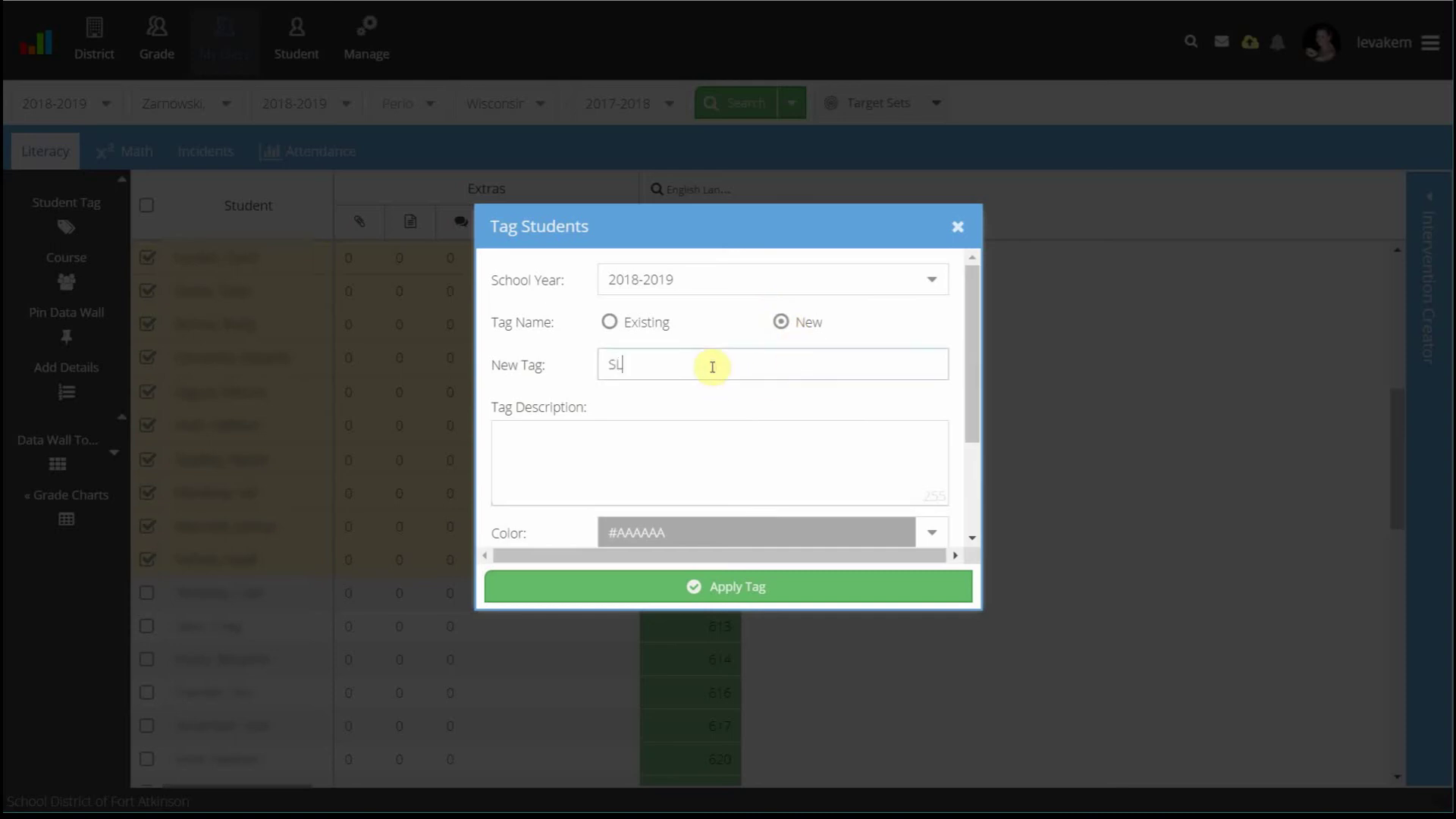
type("O")
left_click(651, 434)
type("S")
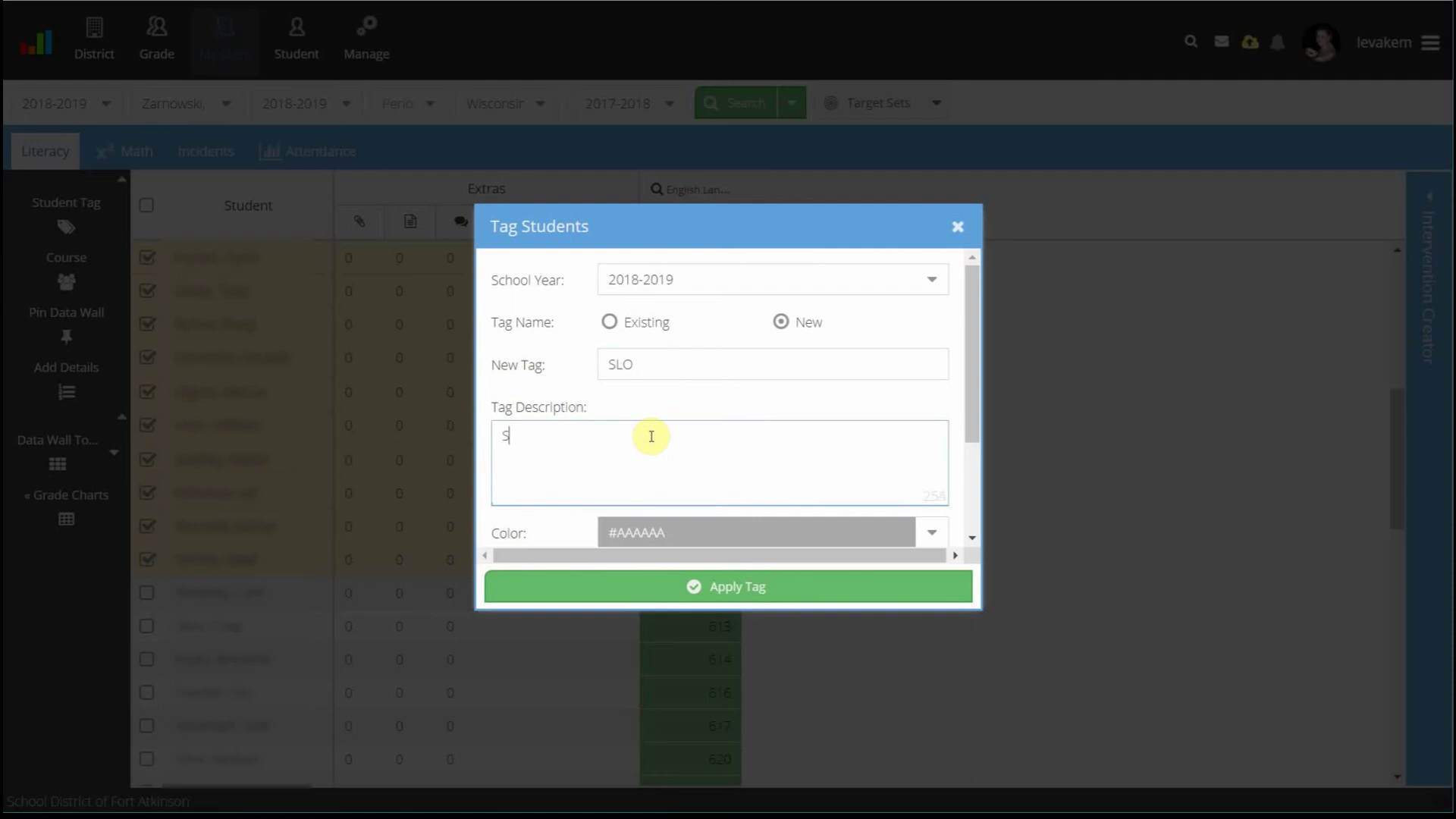
type("LO Students")
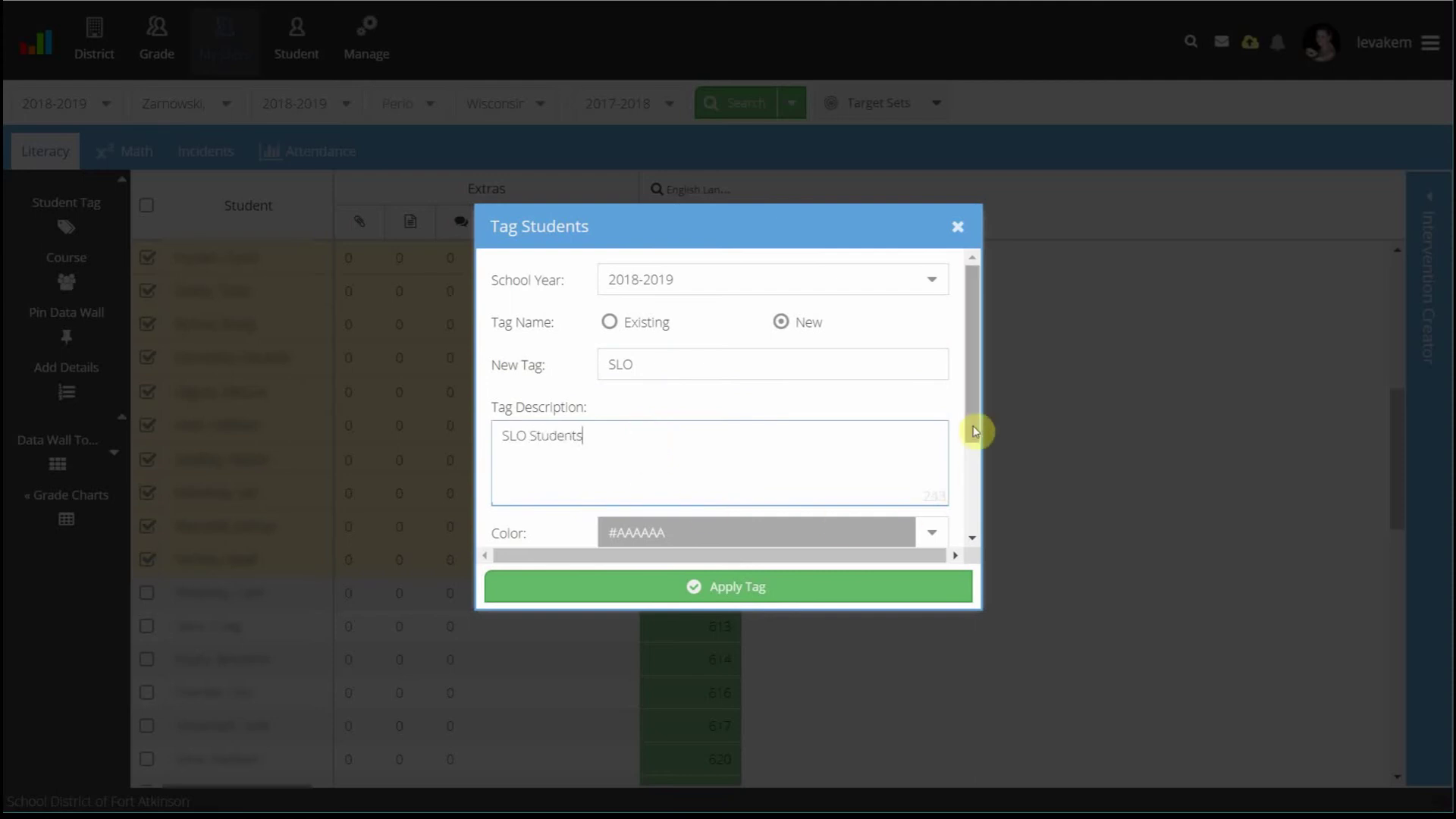
Step: Set the new tag's color to the dark blue #435389
left_click_drag(968, 429, 975, 488)
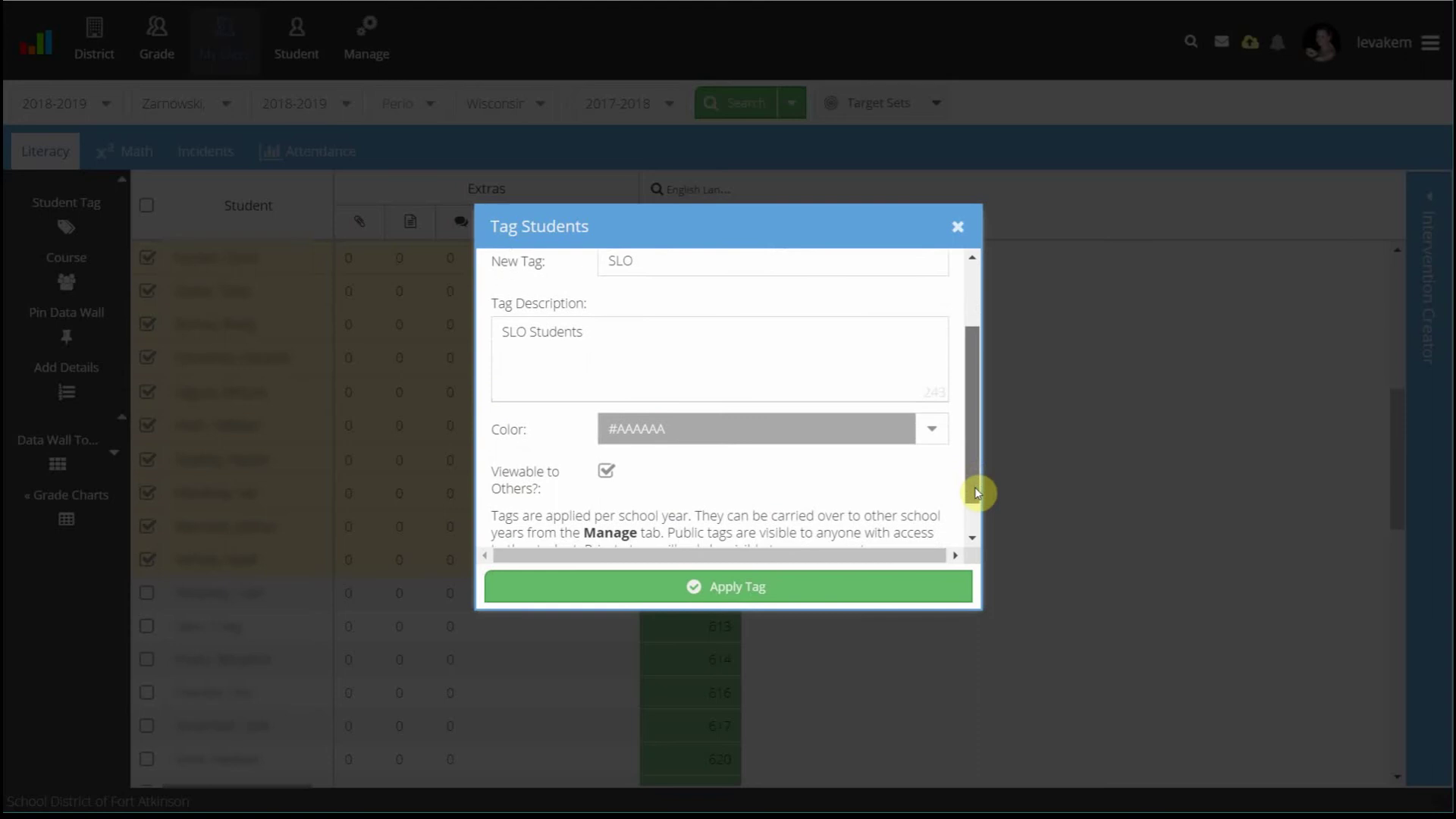
left_click(939, 433)
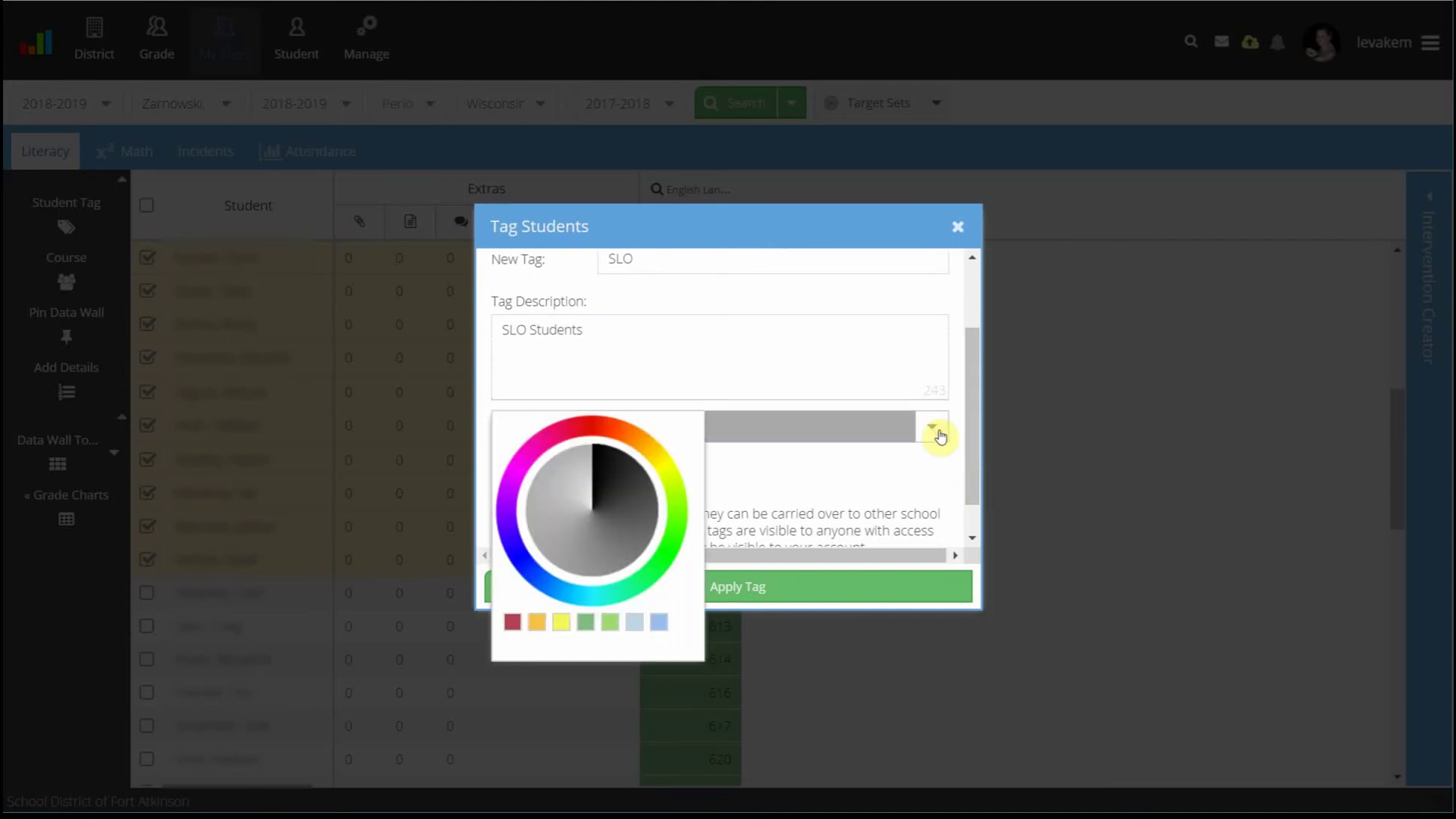
left_click(529, 576)
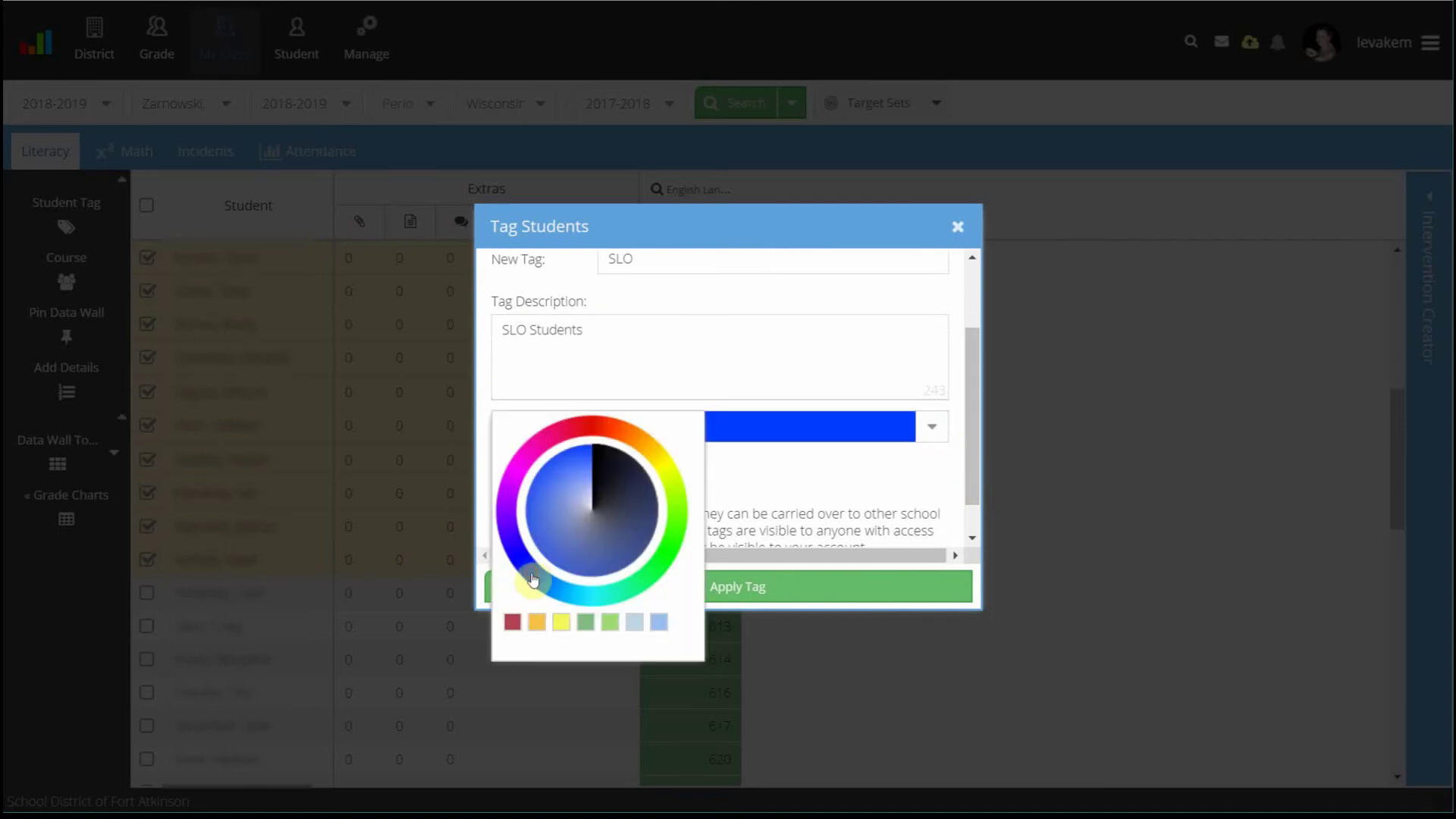
left_click(629, 547)
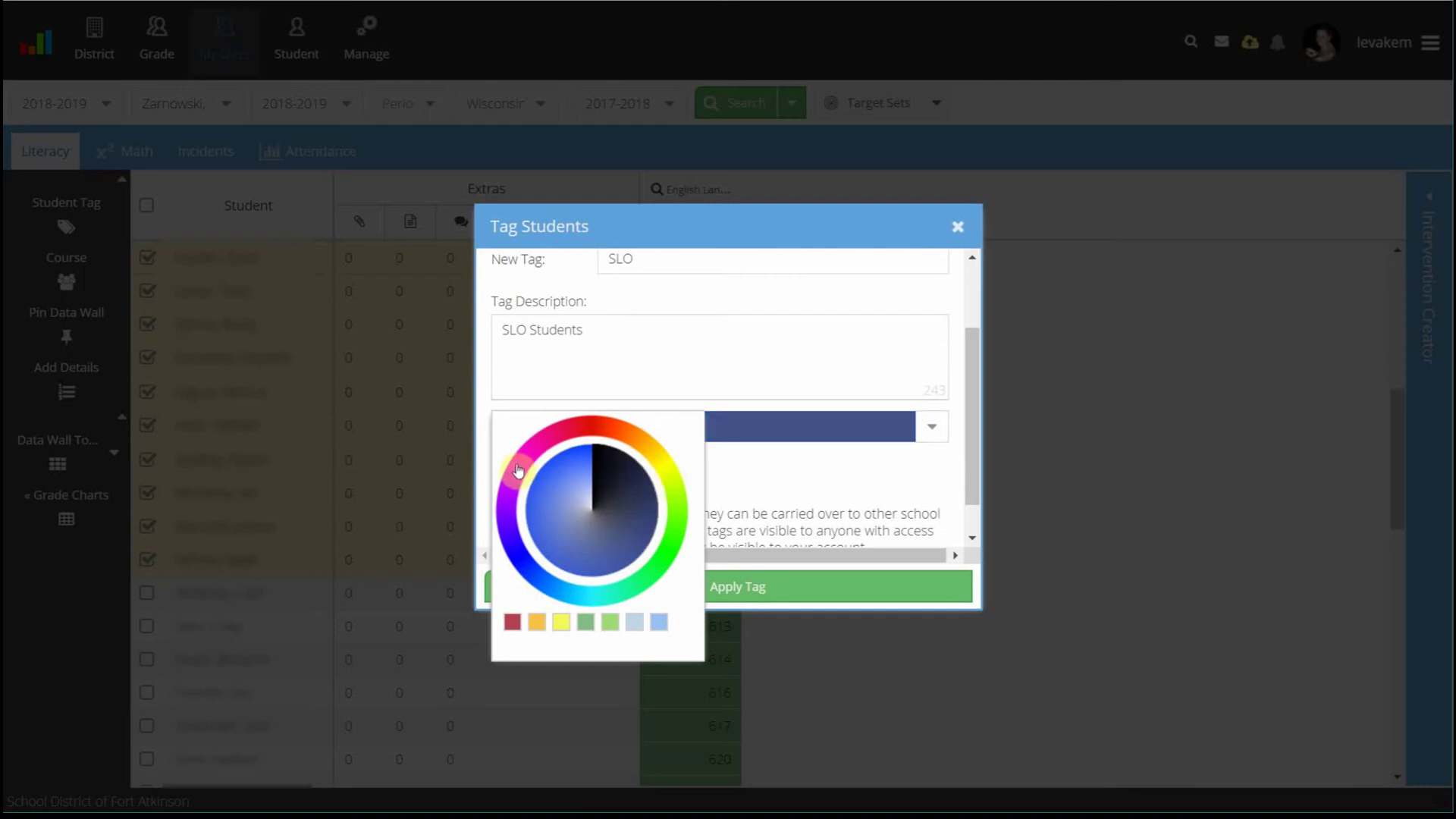
left_click(760, 466)
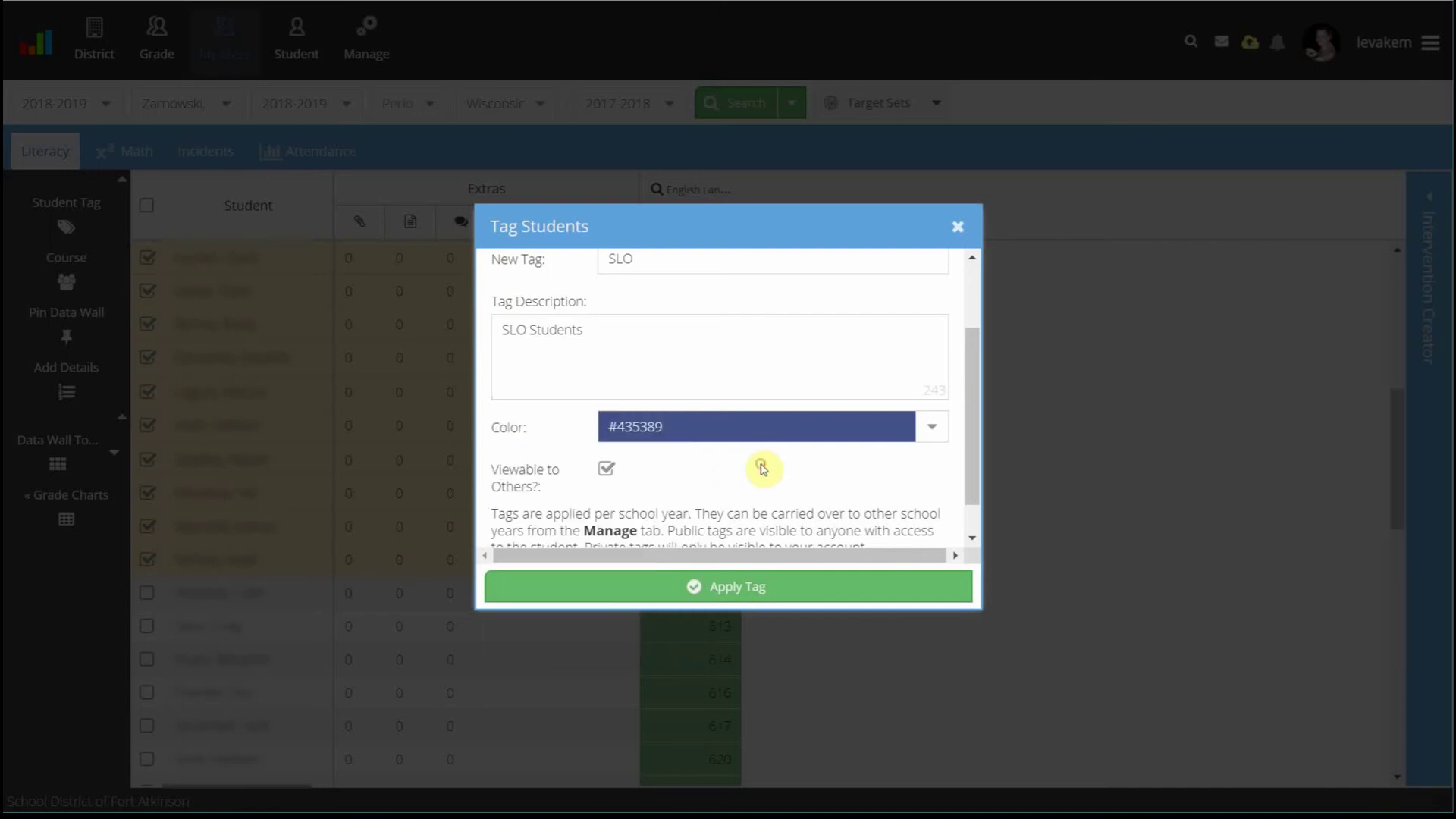
Step: Make the SLO tag not viewable to others and apply it to the selected students
left_click(606, 471)
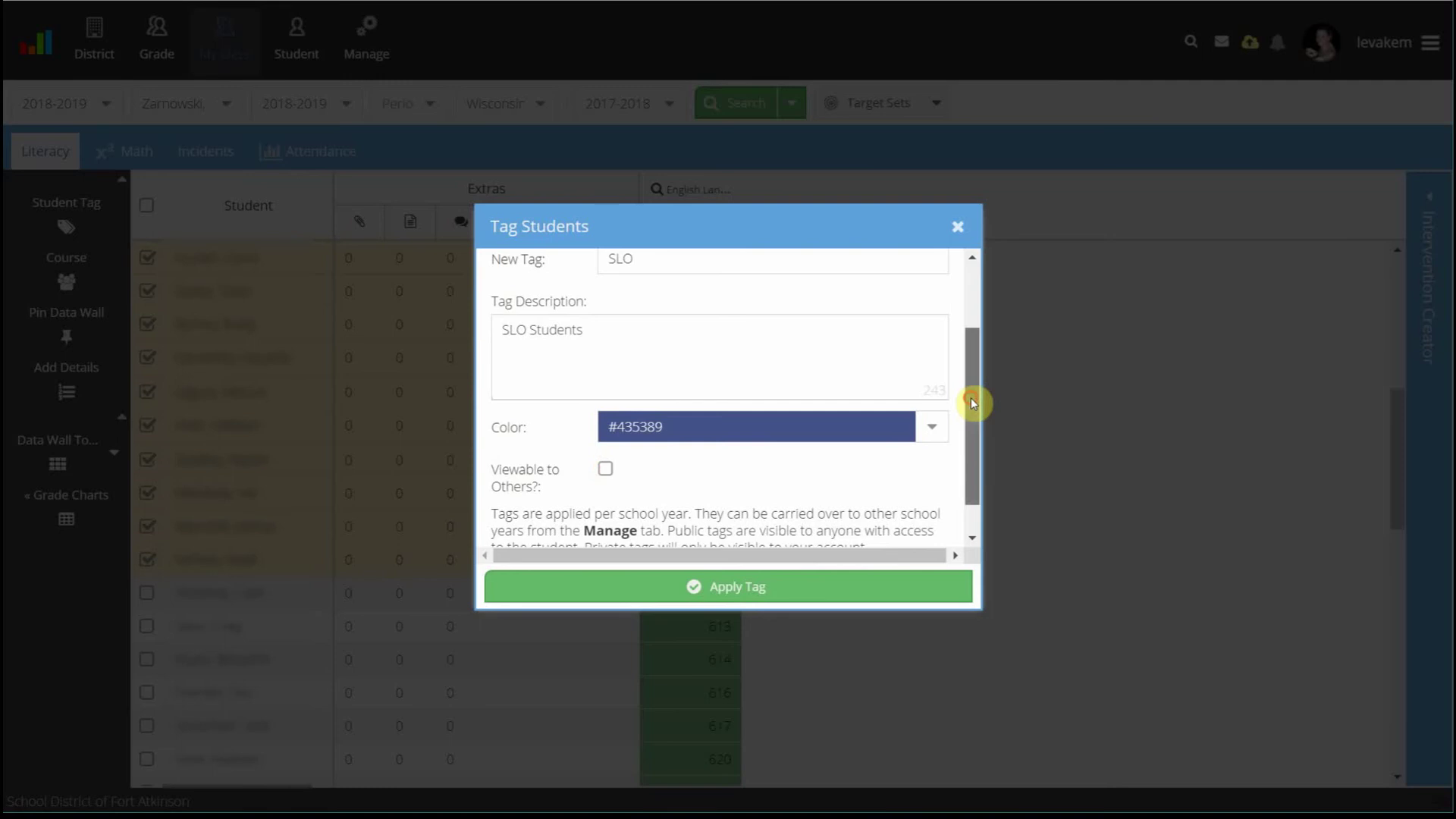
left_click_drag(973, 404, 972, 448)
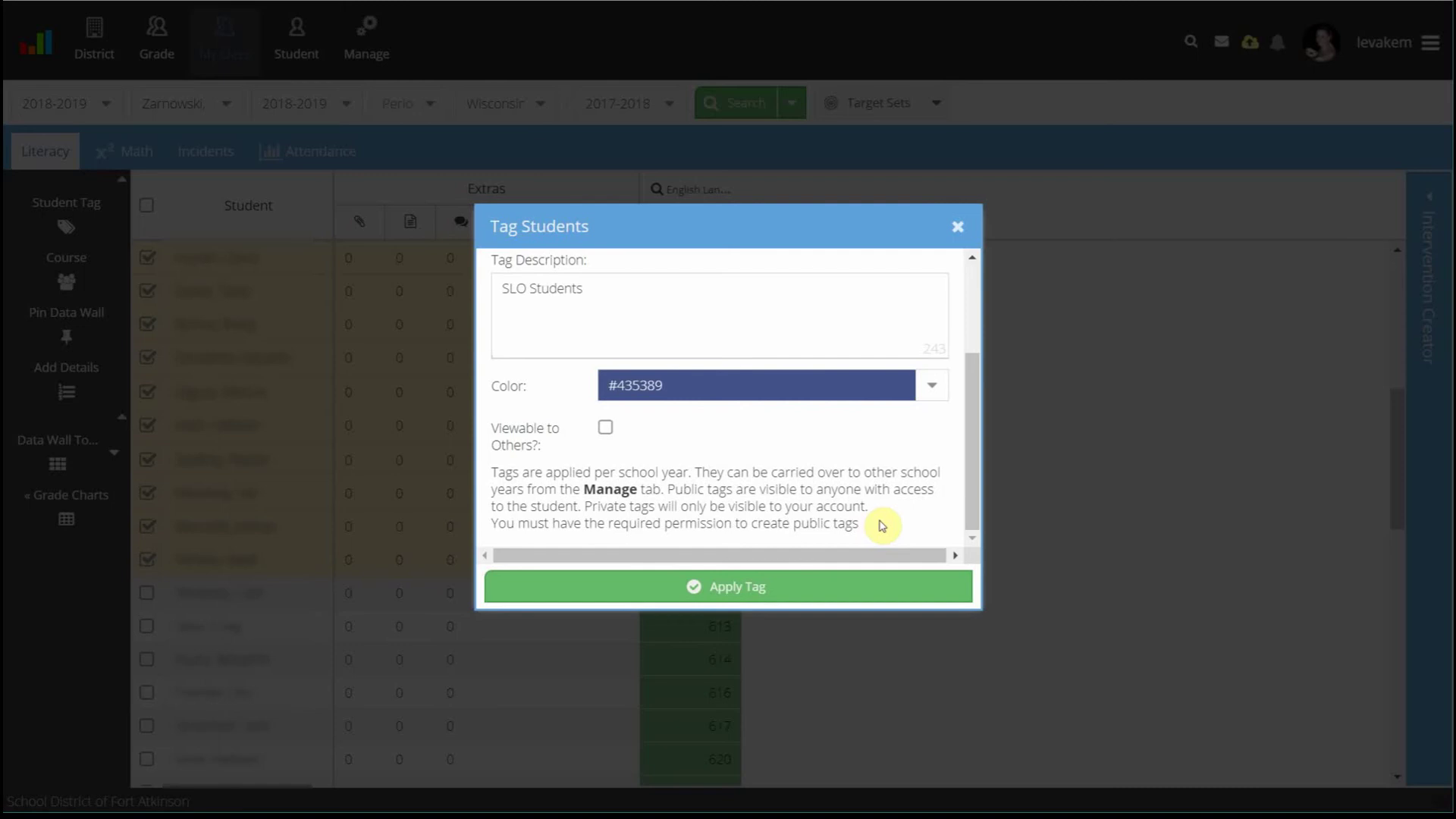
left_click(713, 588)
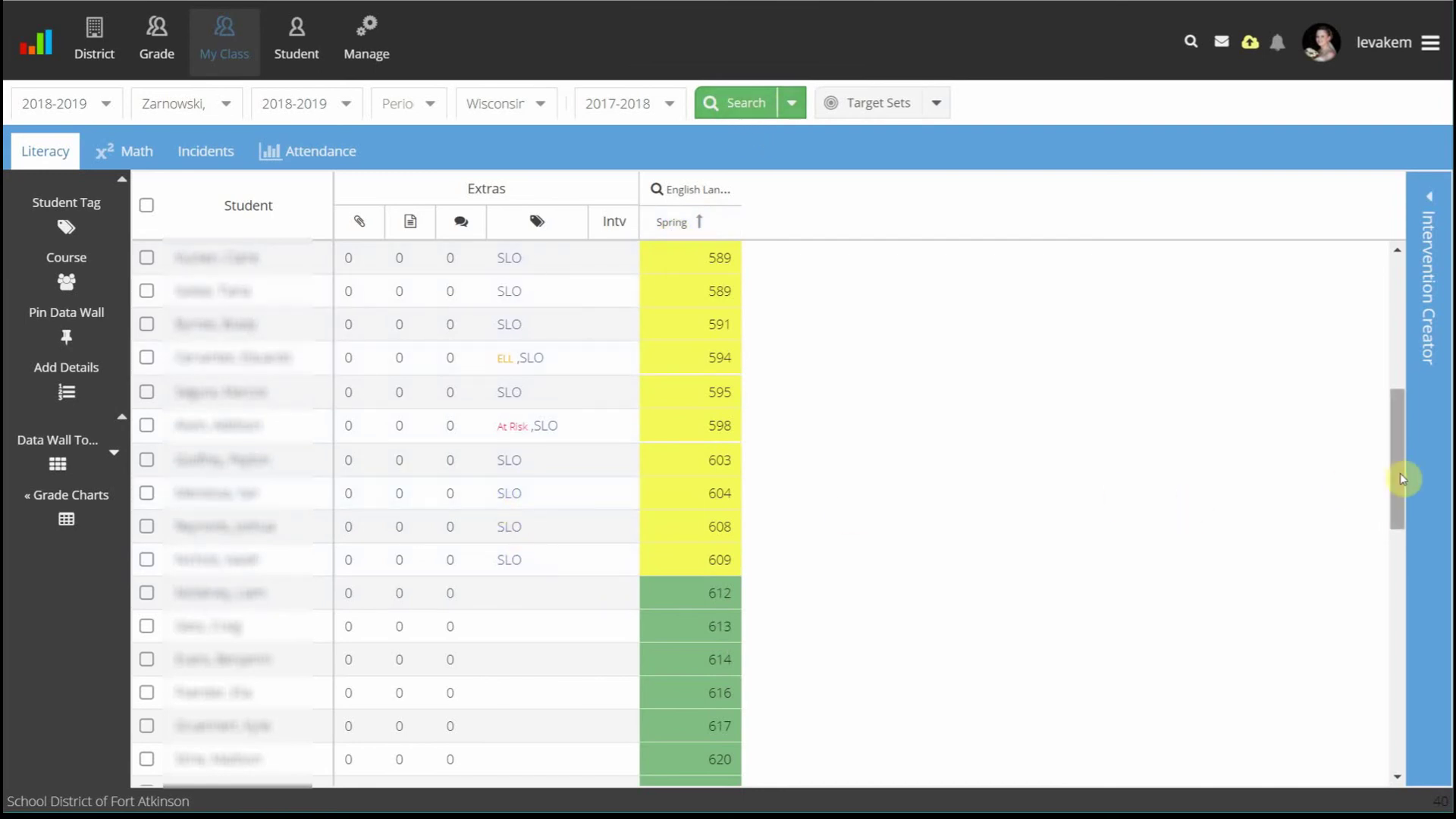
Step: Replace the Wisconsin Forward Exam with Performance Task - ELA as the assessment in the class search
left_click_drag(1405, 478, 1403, 328)
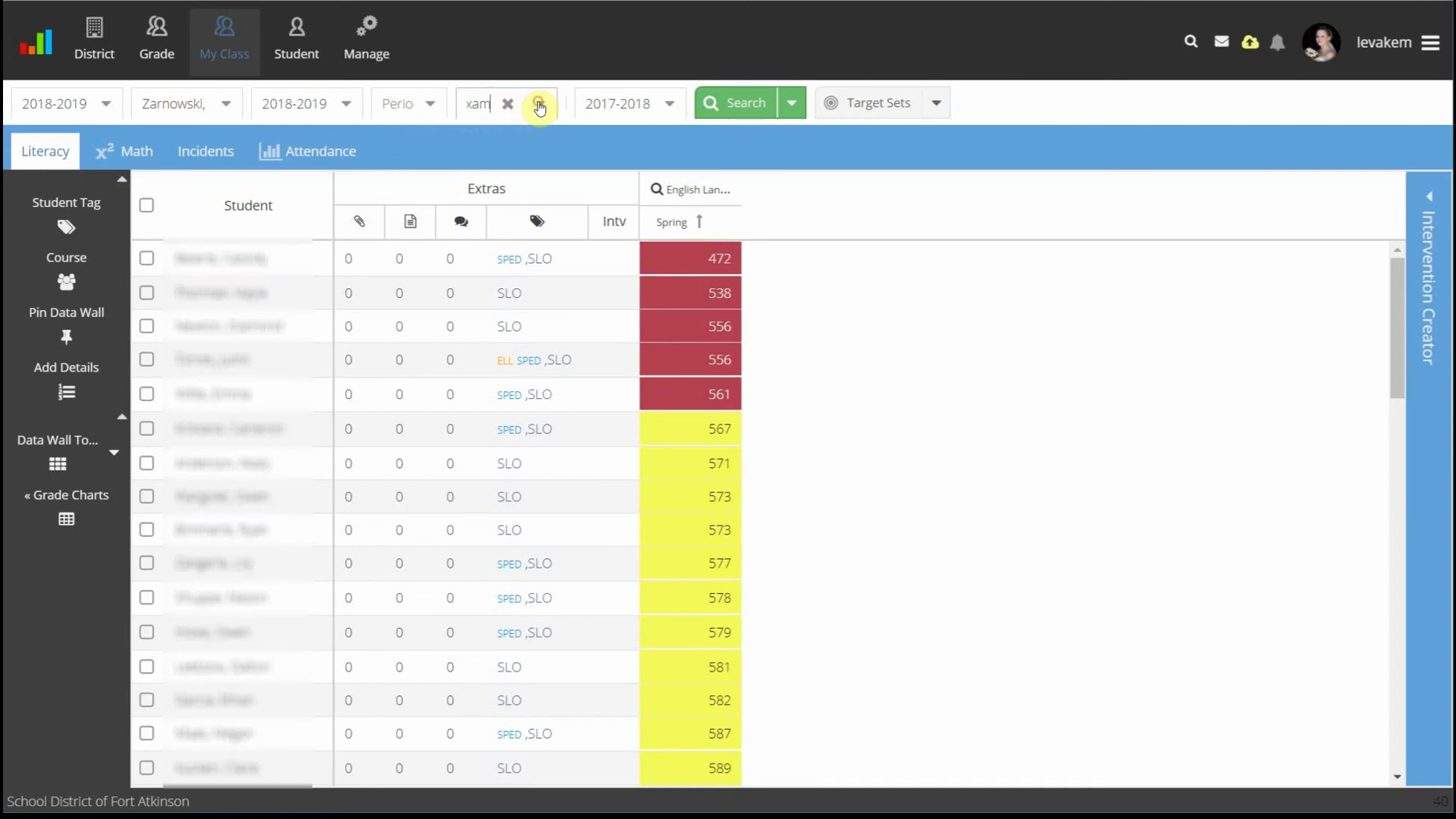
left_click(539, 105)
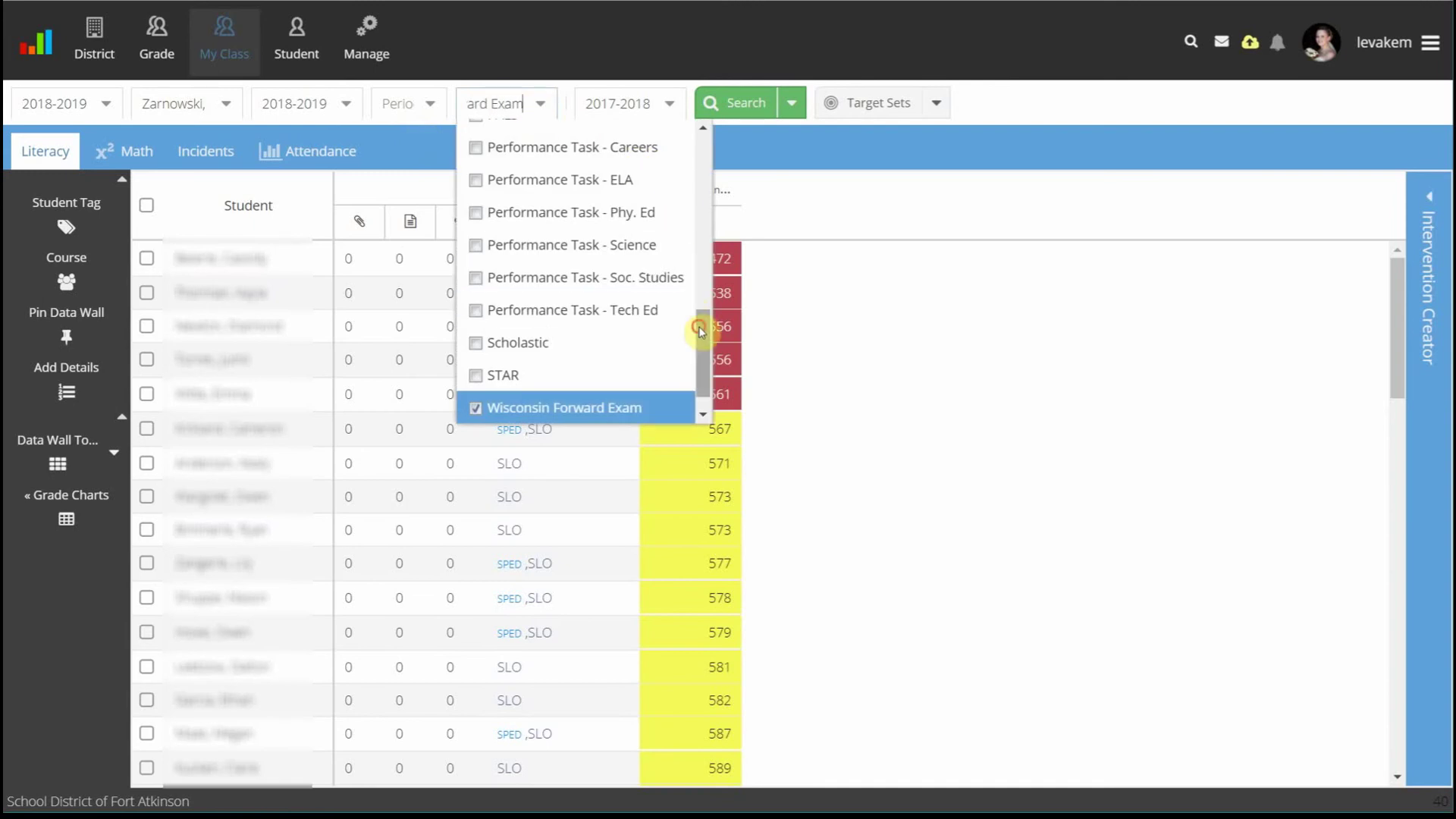
left_click_drag(699, 328, 628, 367)
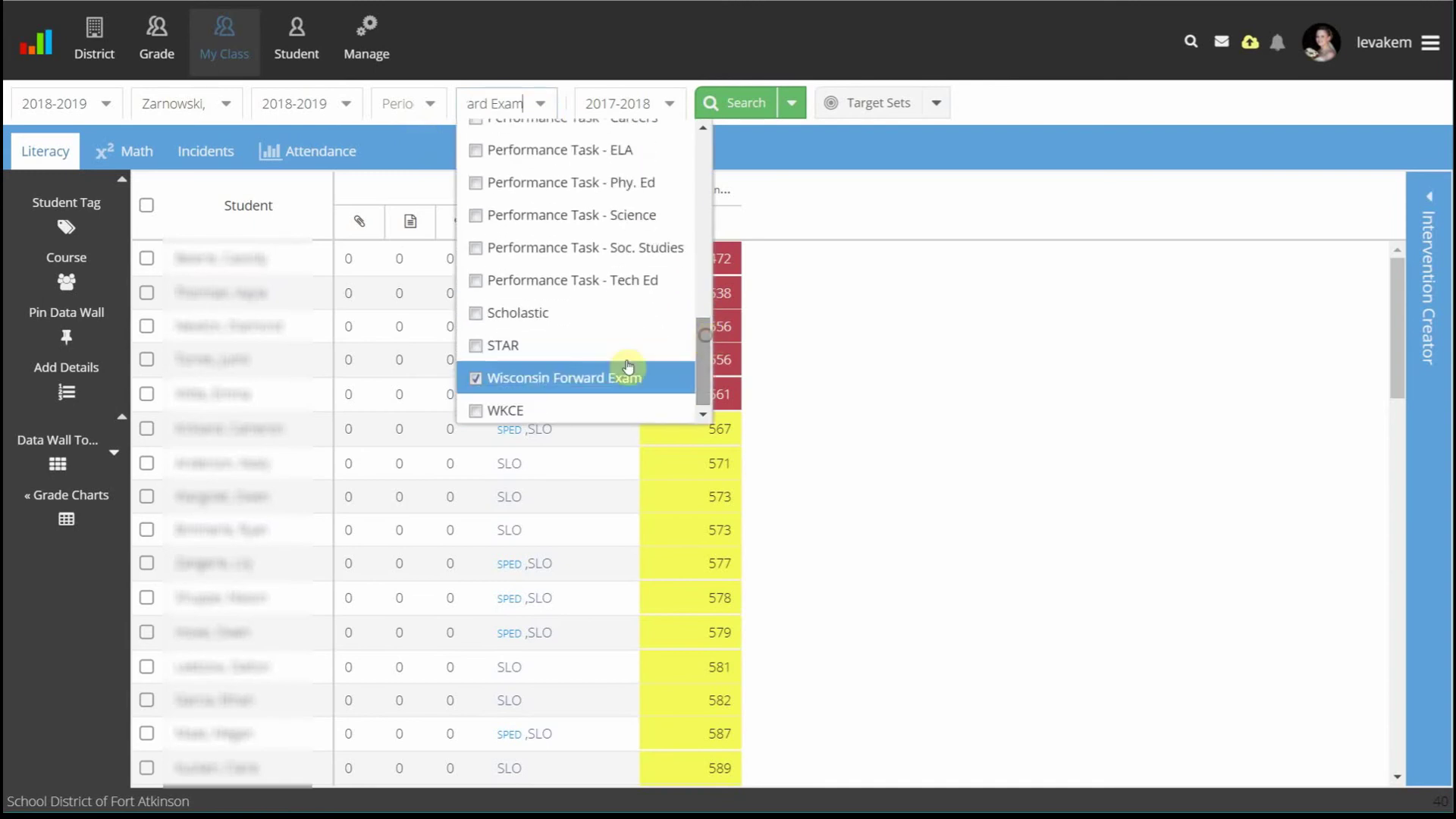
left_click(477, 381)
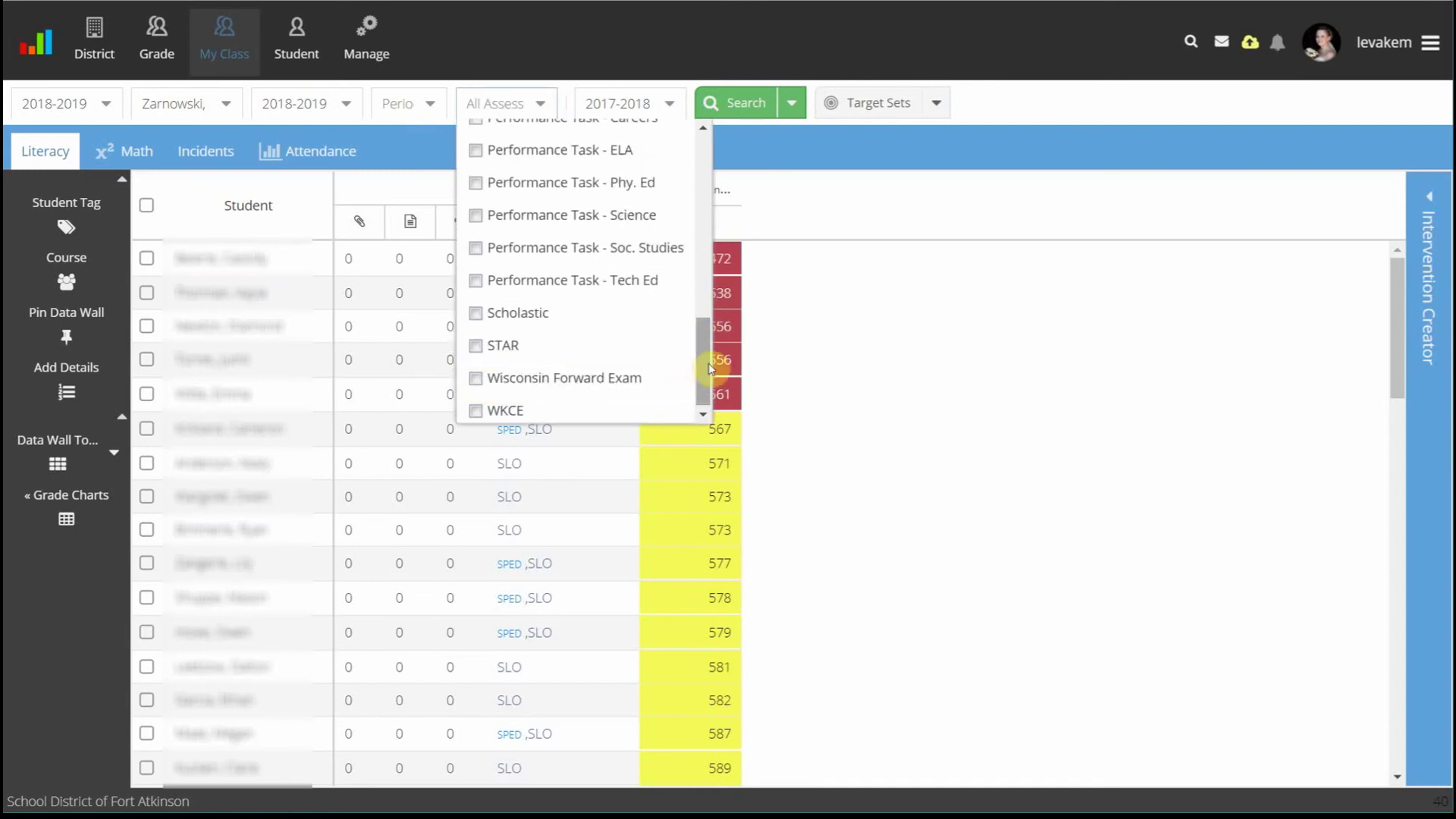
left_click_drag(710, 370, 709, 320)
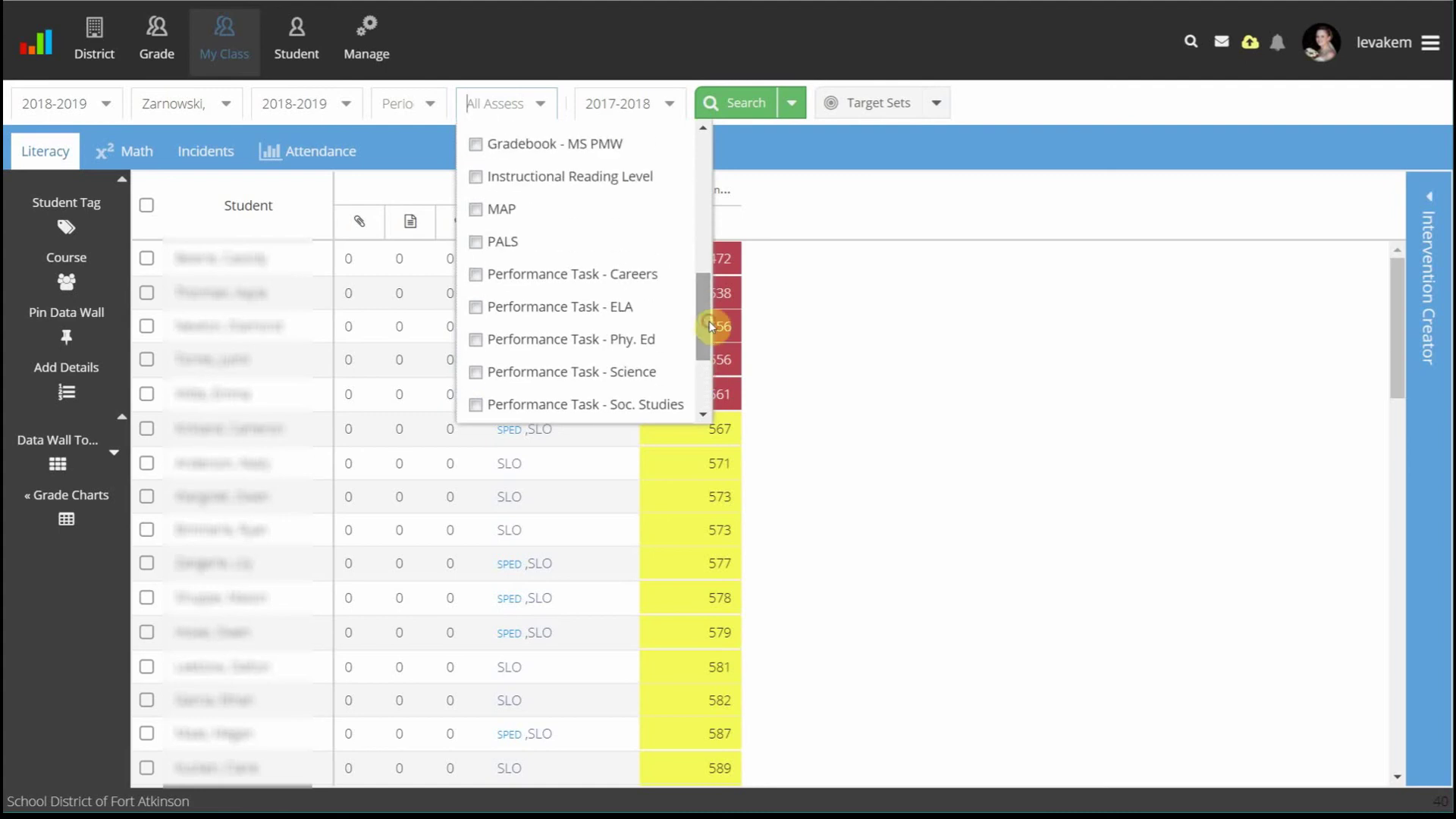
left_click(477, 308)
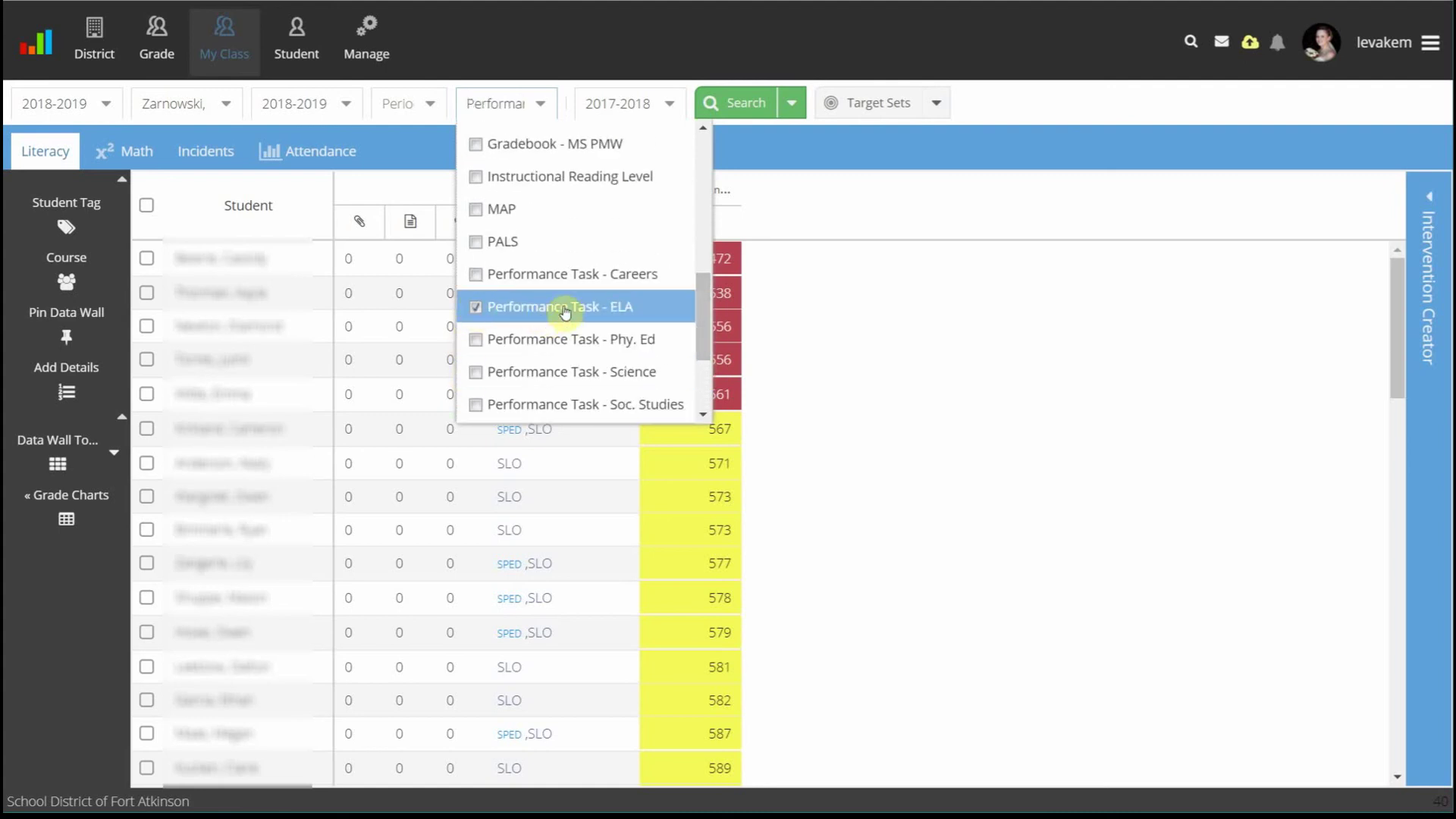
Step: Set the assessment year to only 2018-2019 in place of 2017-2018 and run the class search
left_click(668, 105)
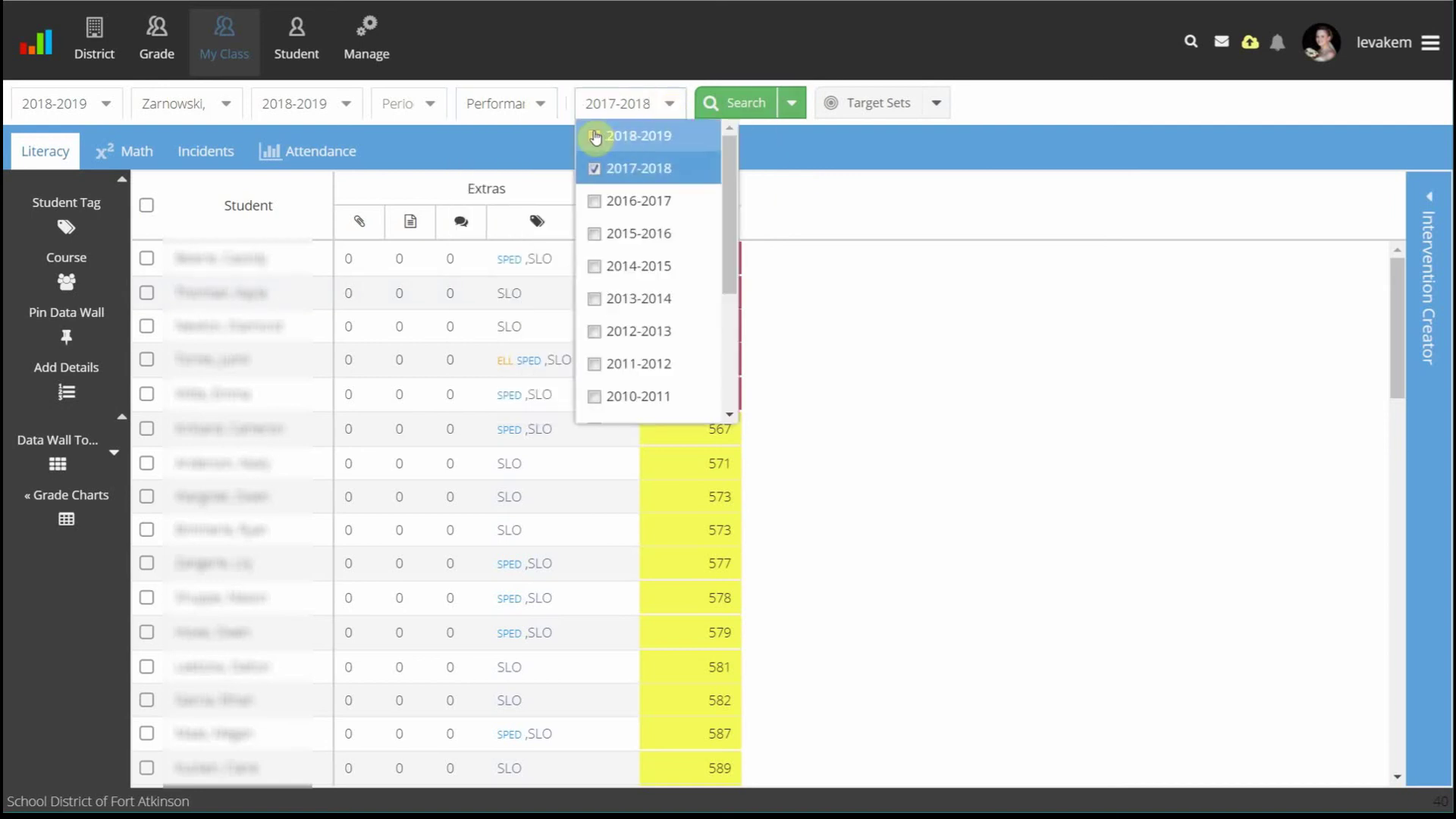
left_click(595, 136)
left_click(596, 173)
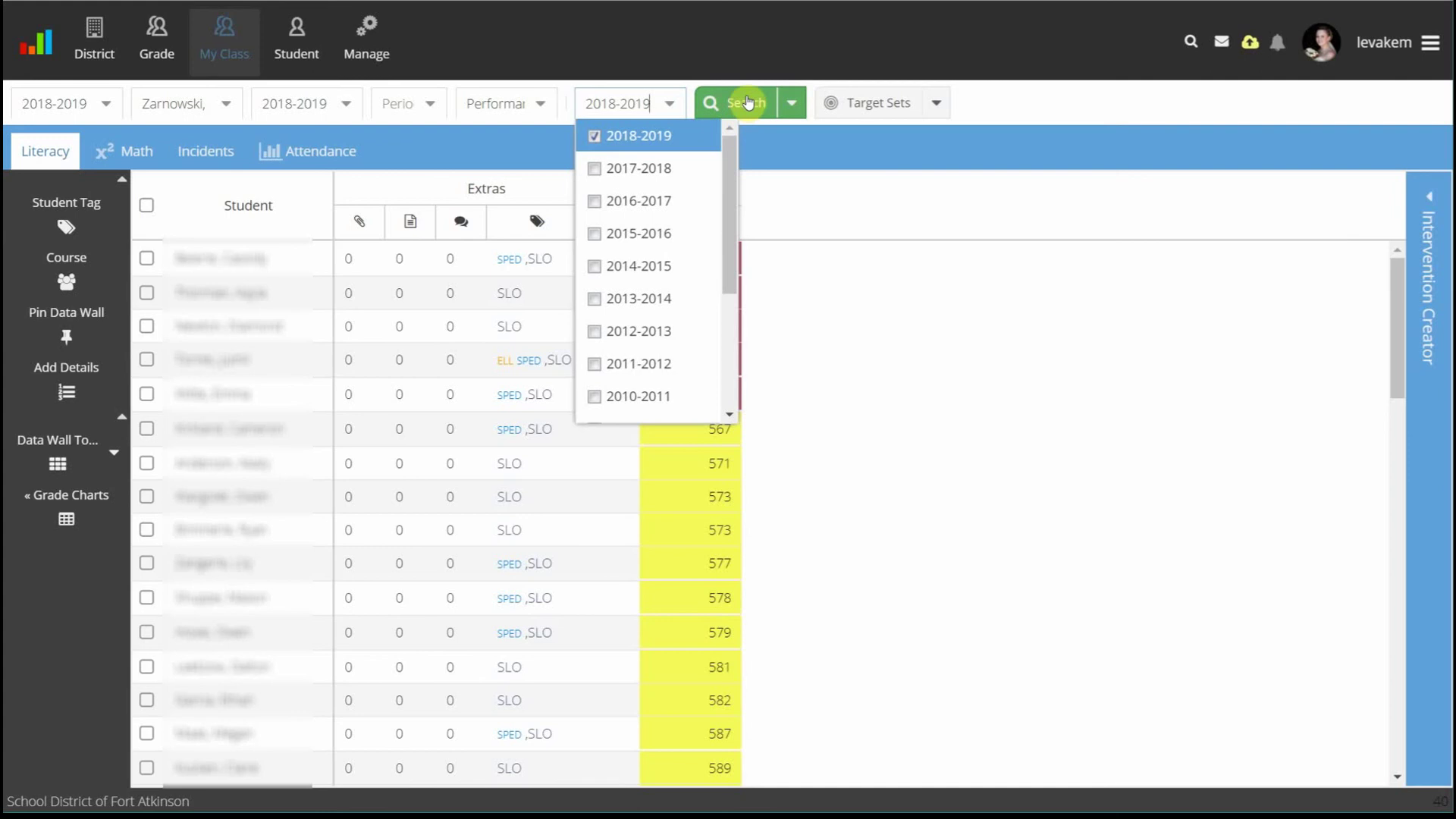
left_click(780, 144)
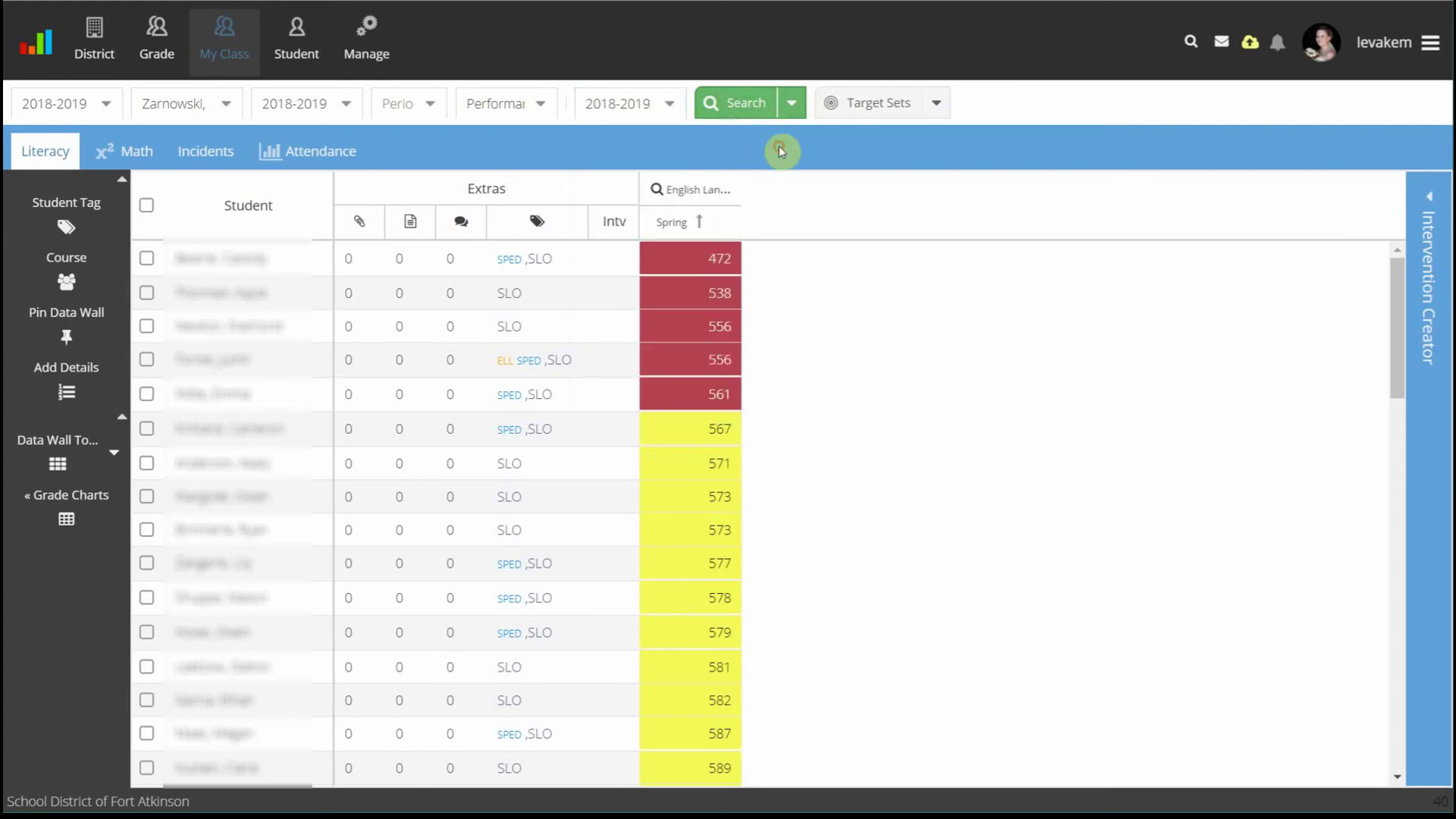
left_click(748, 104)
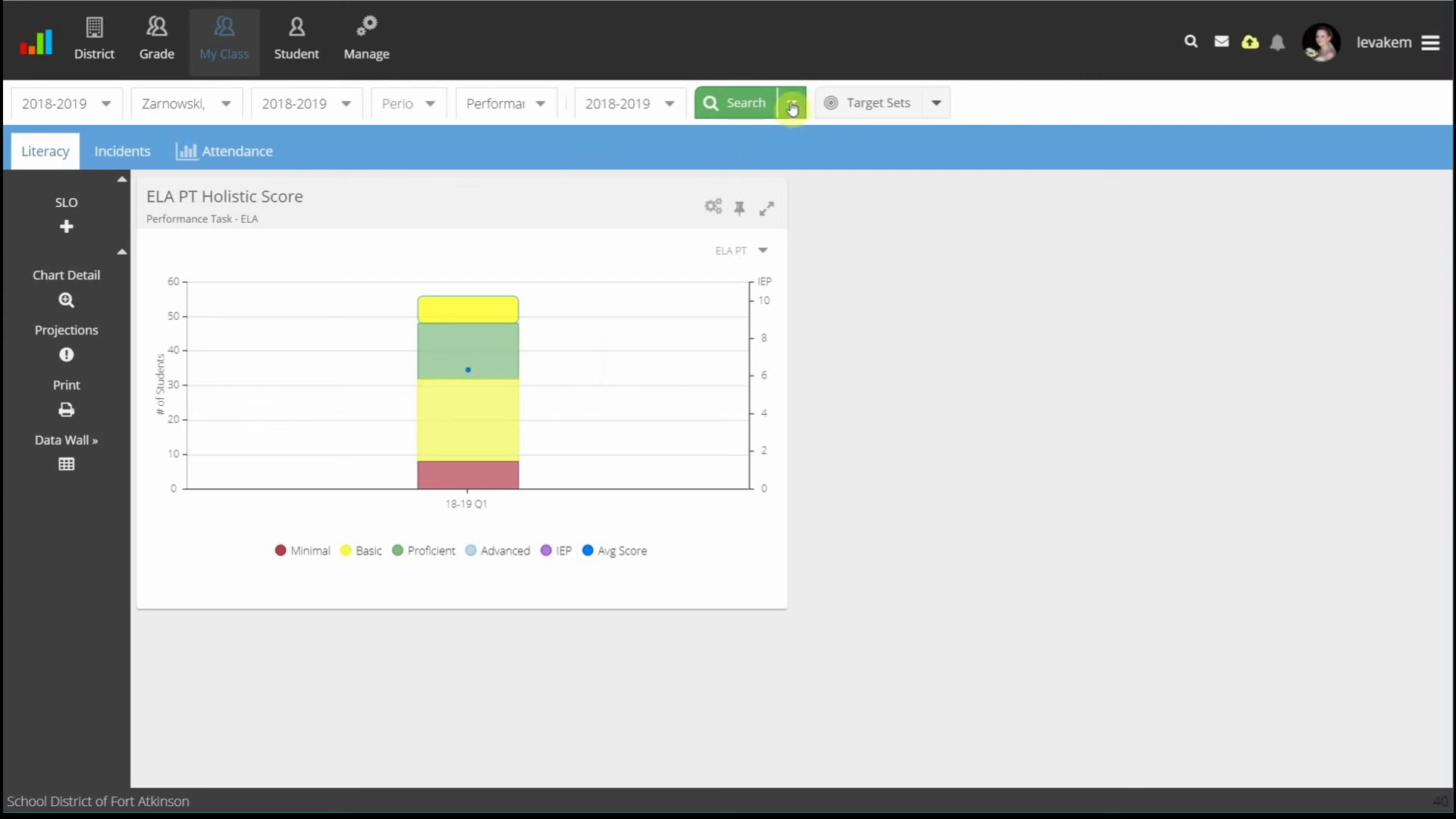
Step: Filter the class search by the tags SLO, SPED, ELL and US Rdg 1 and run it
left_click(792, 107)
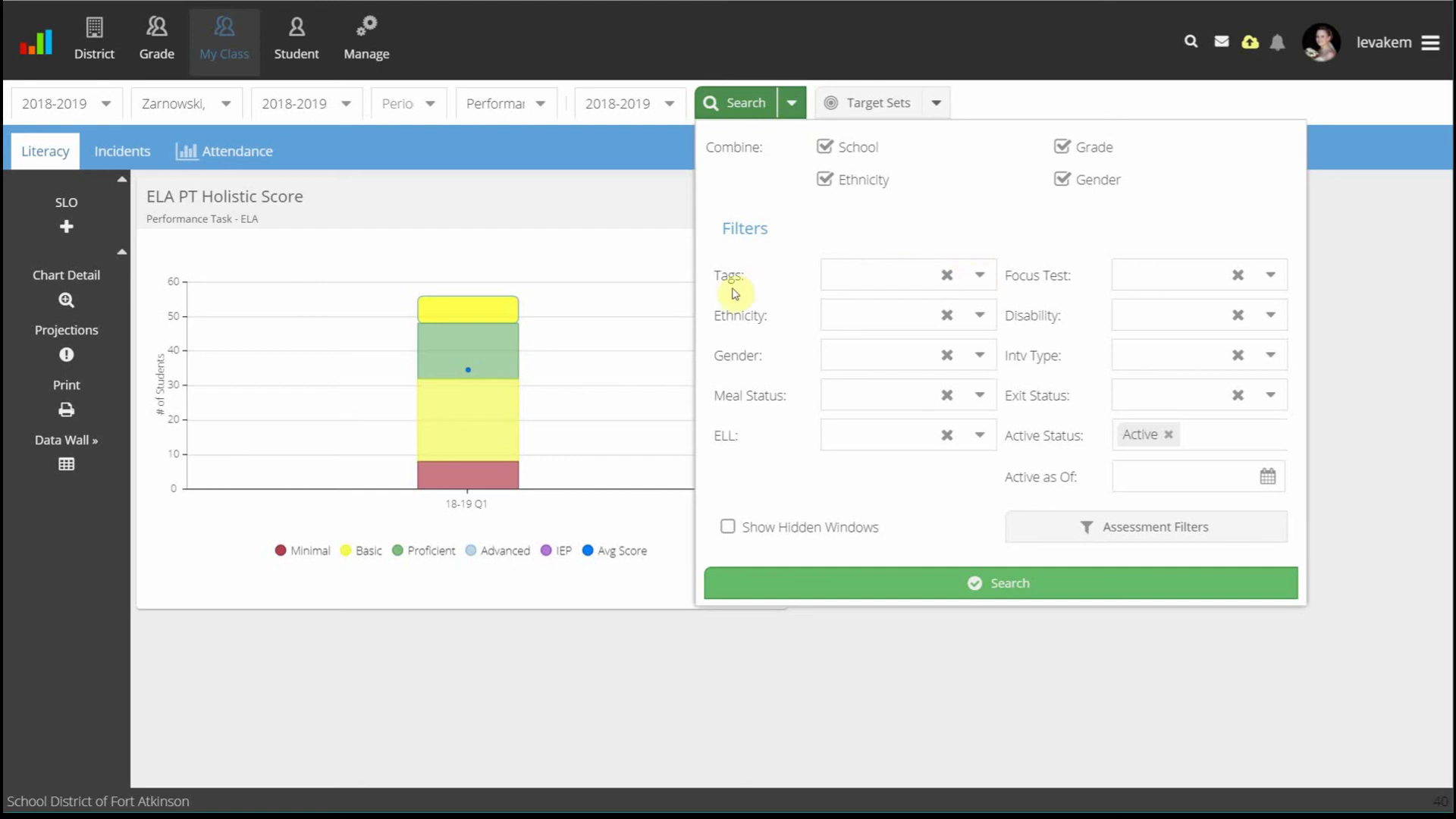
left_click(983, 277)
left_click(982, 276)
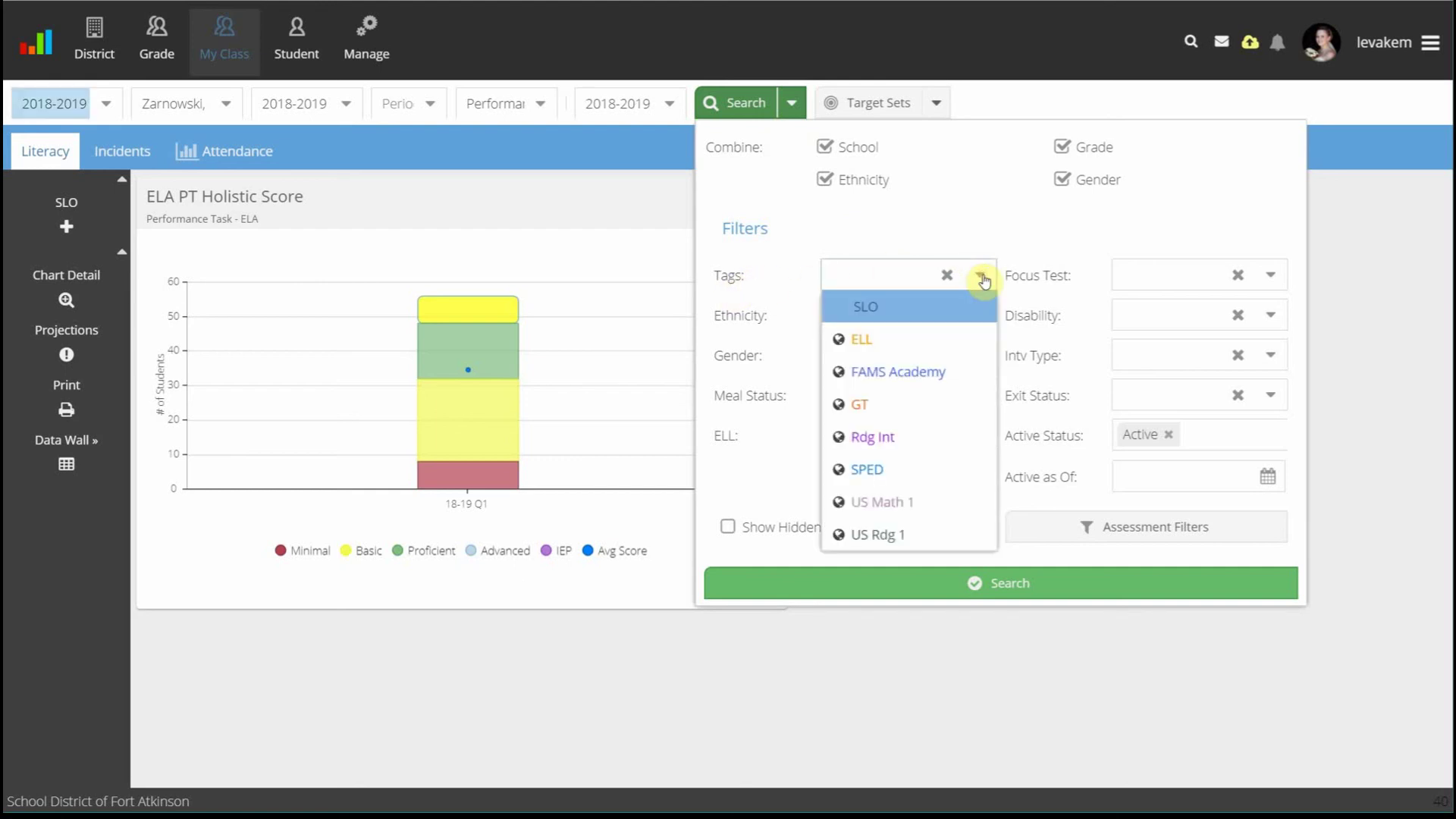
left_click(884, 317)
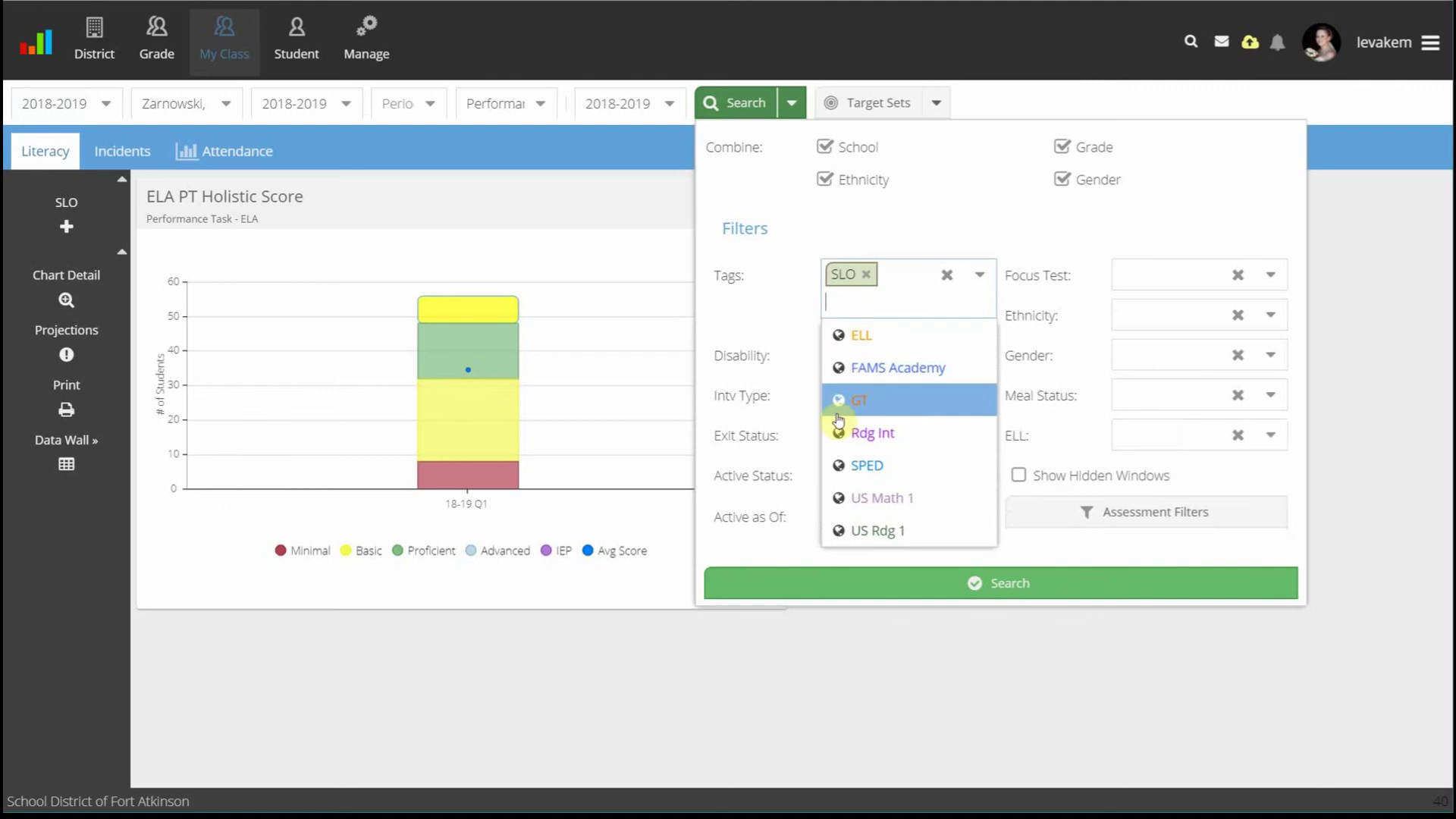
left_click(863, 465)
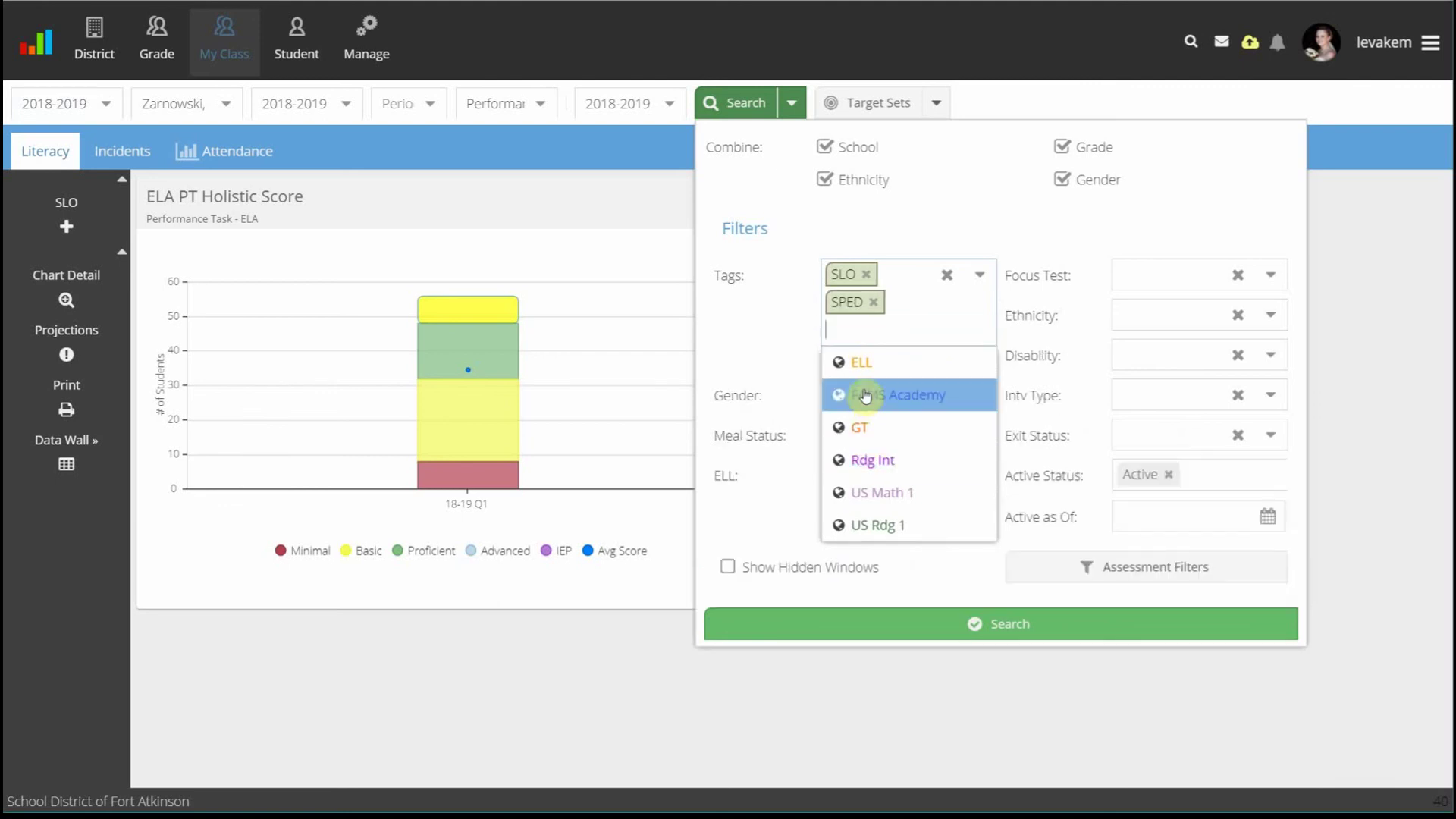
left_click(874, 364)
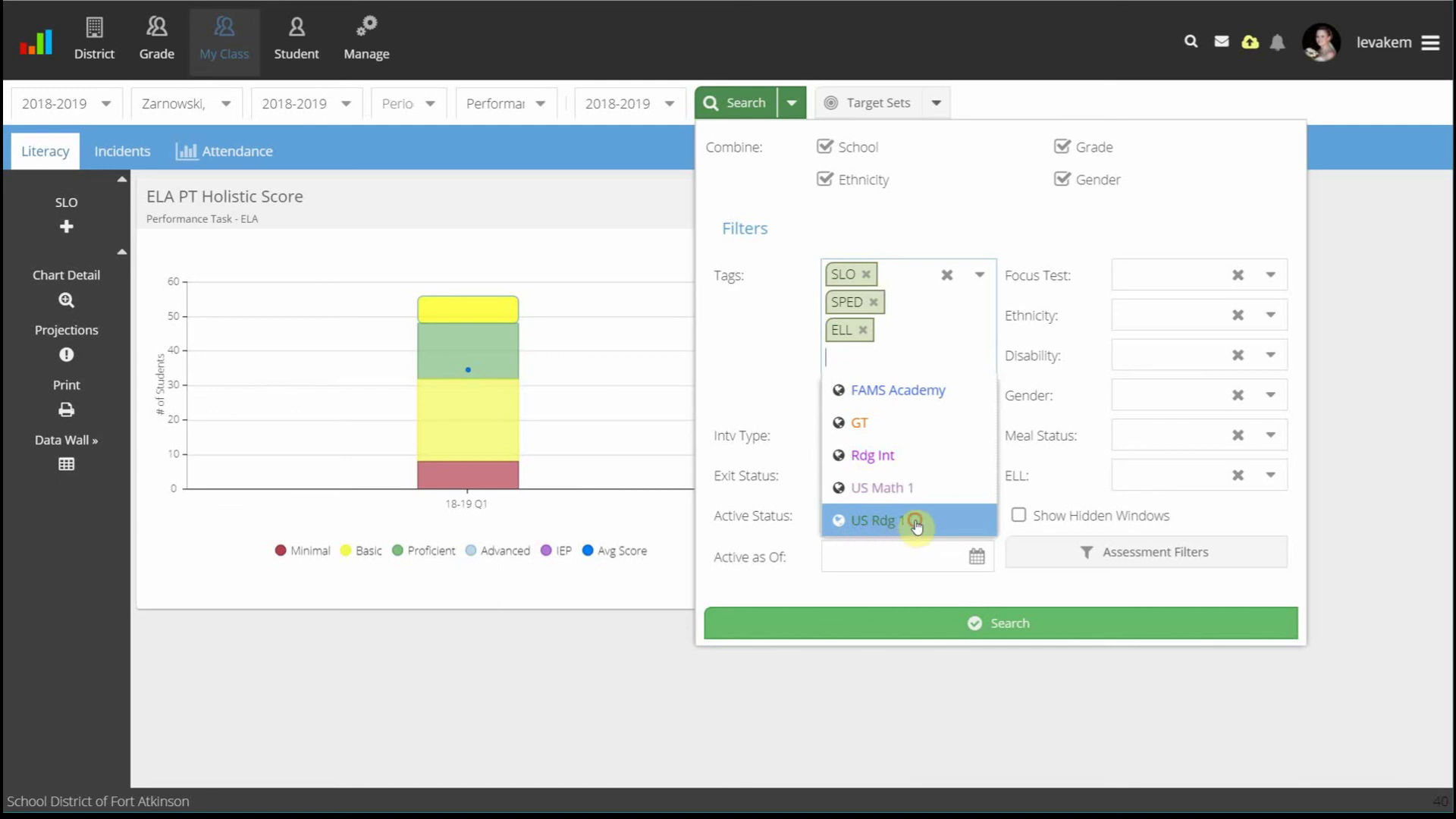
left_click(917, 525)
left_click(982, 222)
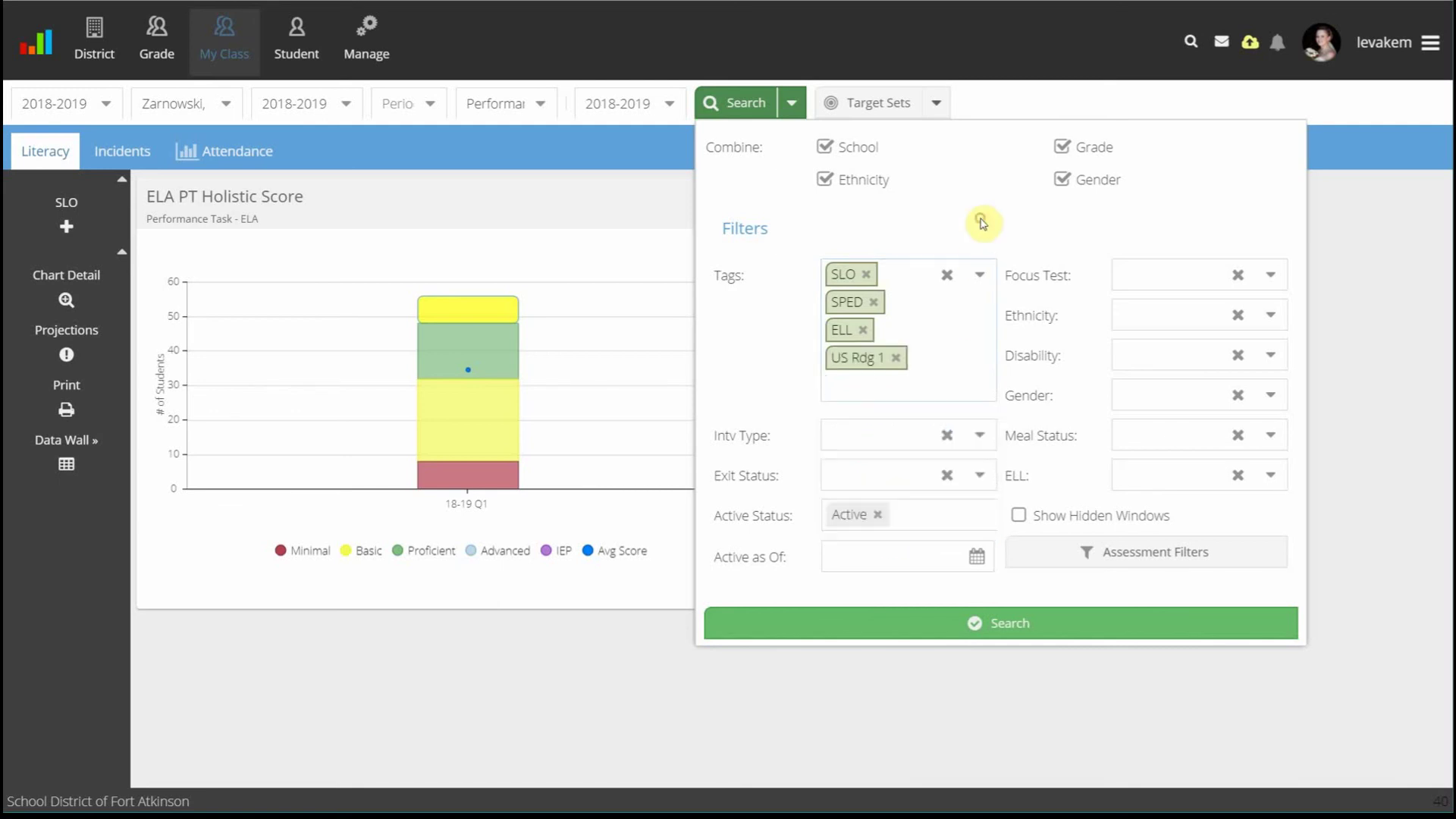
left_click(986, 630)
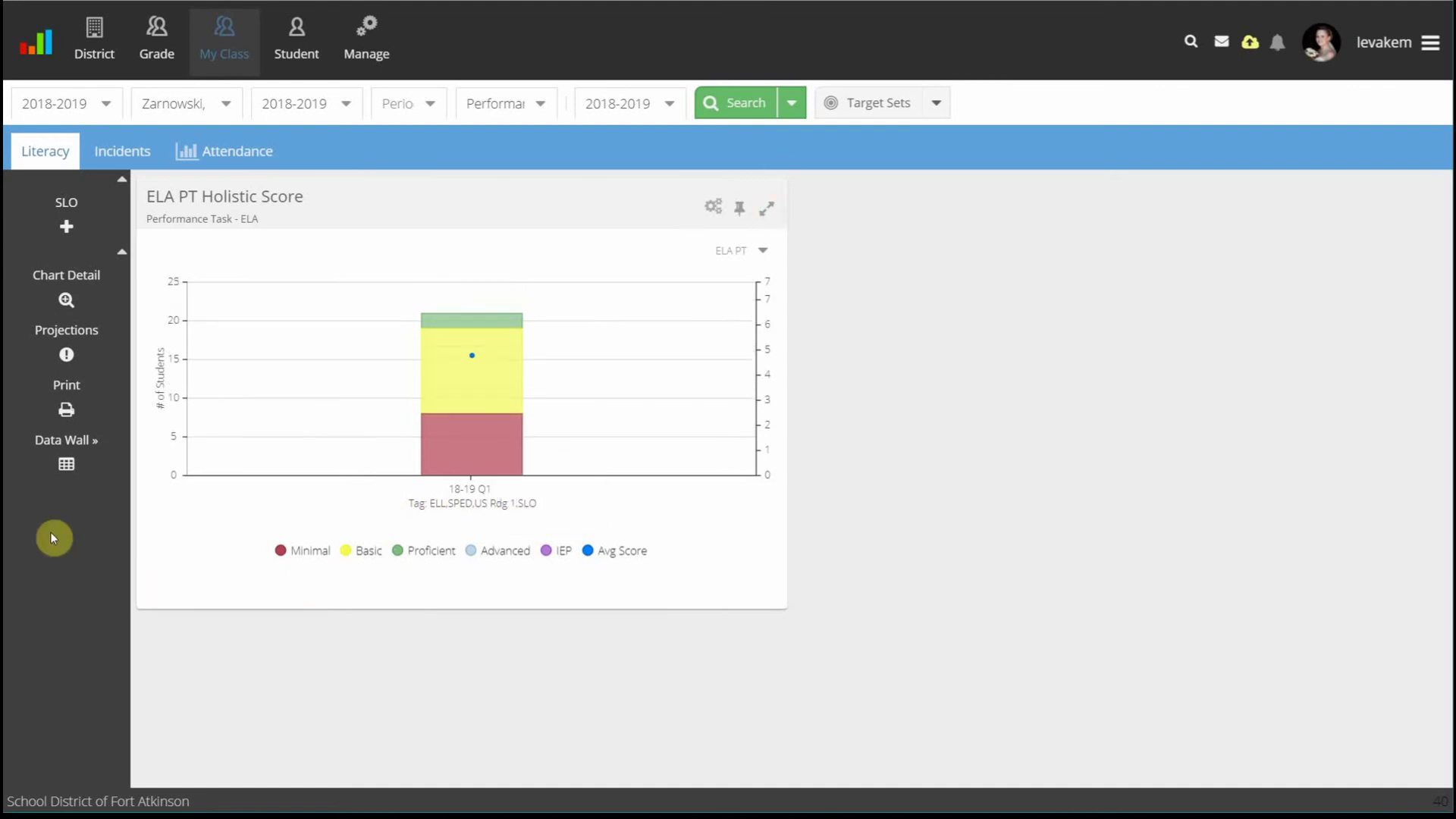
Step: Start a new SLO, open the class's Data Wall for it and hide the Extras columns
left_click(68, 220)
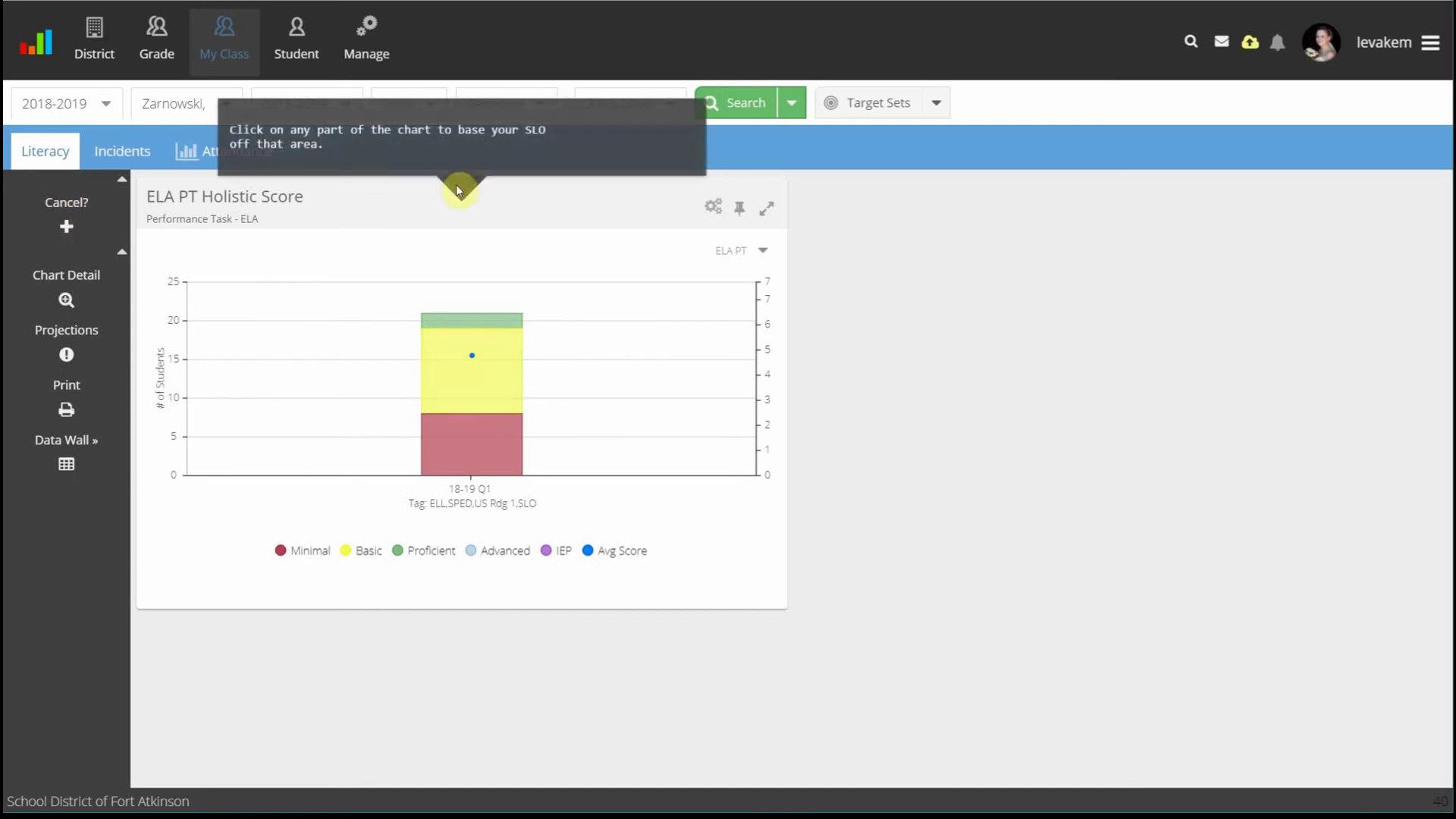
left_click(66, 462)
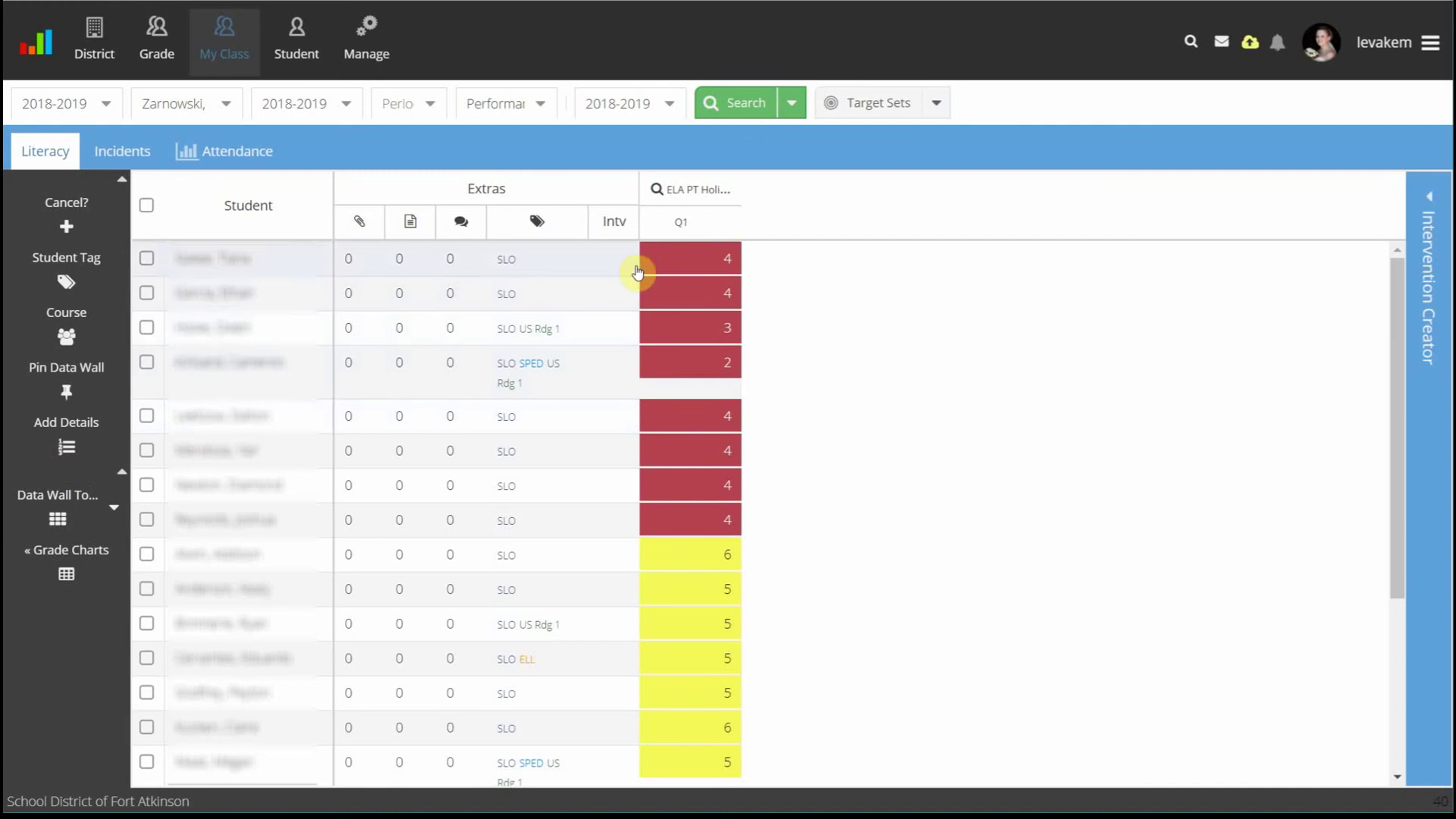
left_click(148, 206)
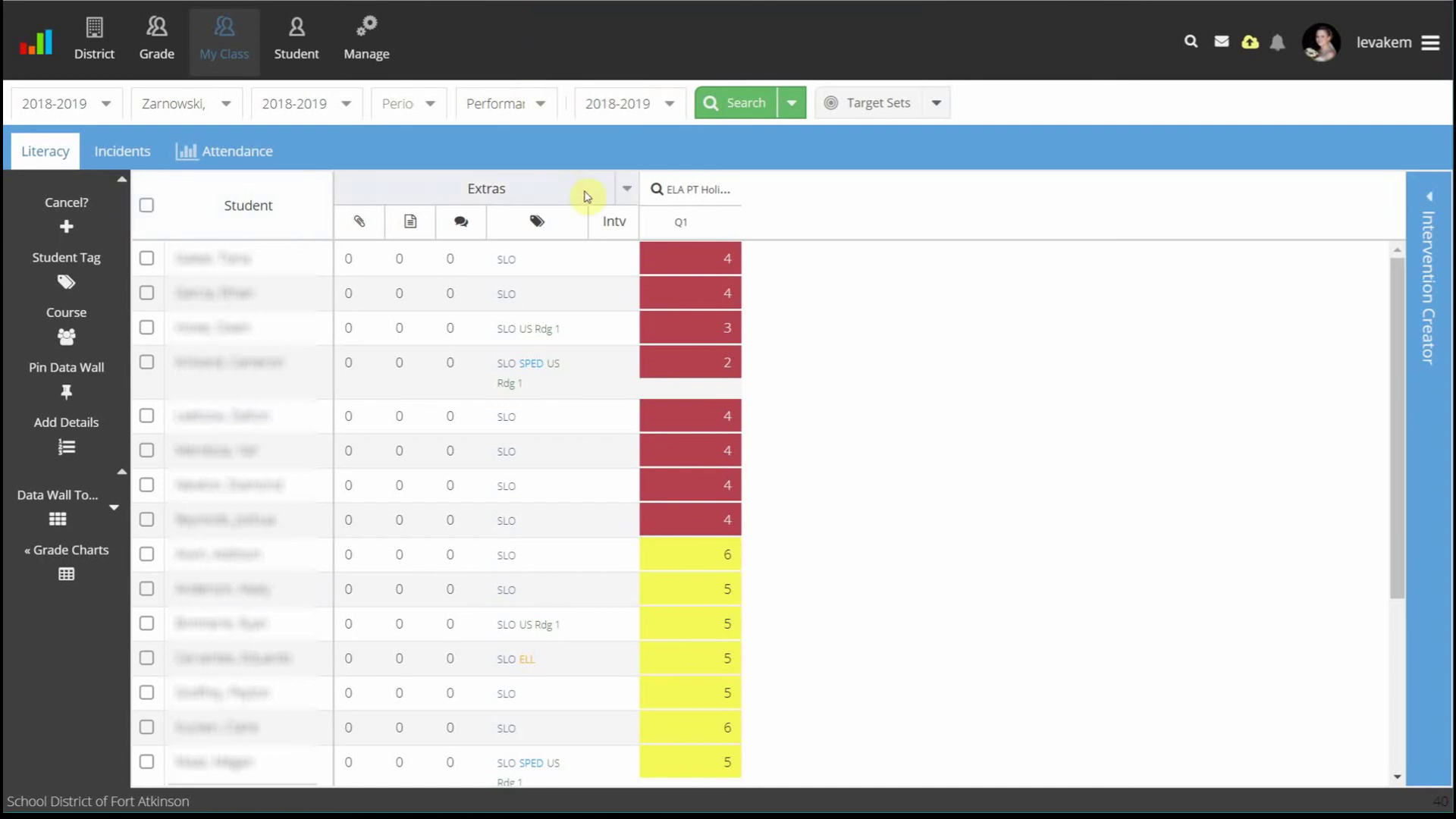
left_click(696, 225)
left_click(691, 261)
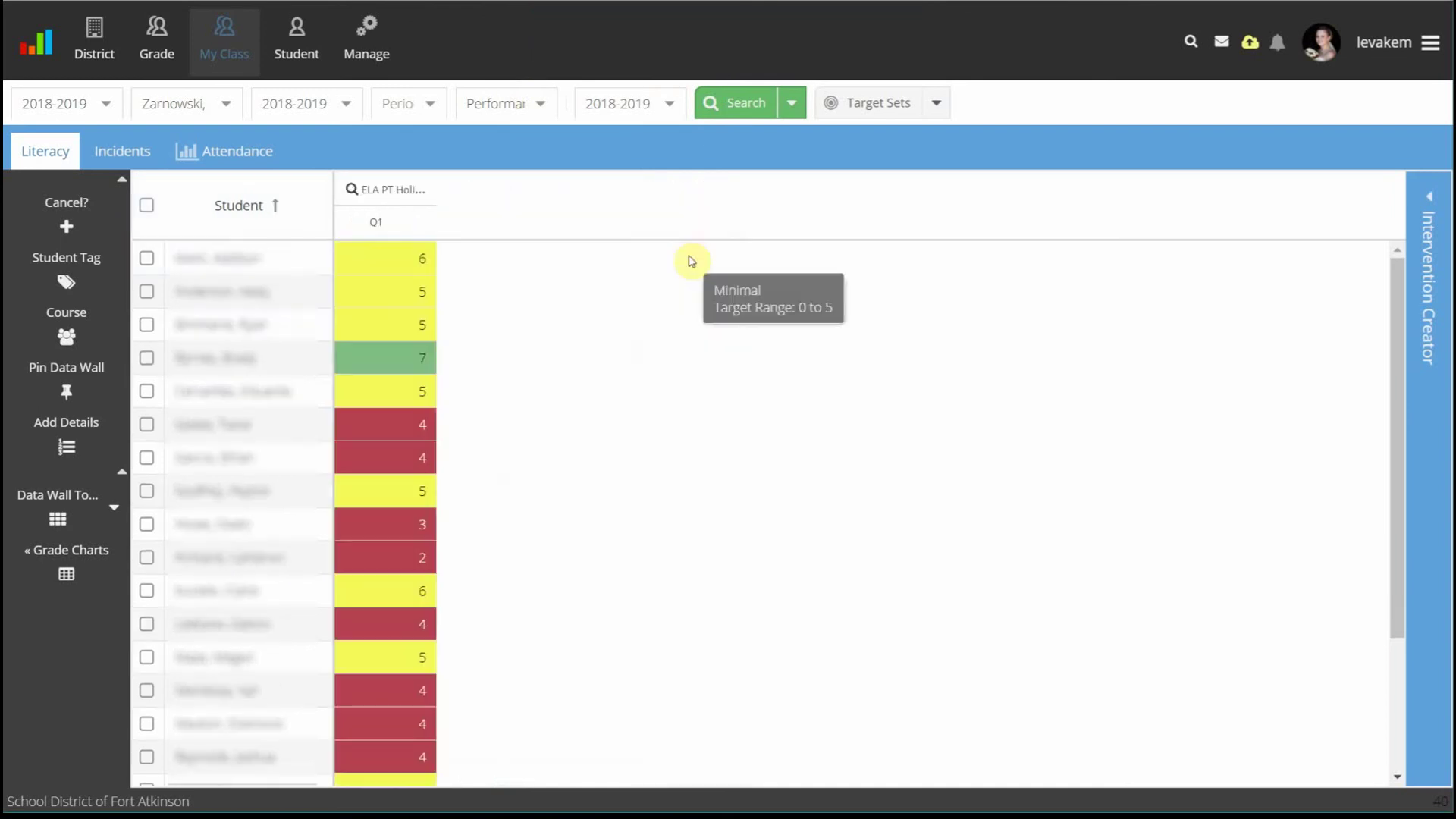
Step: Continue the SLO with all listed students selected regardless of target range, sorted by ascending Q1 score
left_click(147, 206)
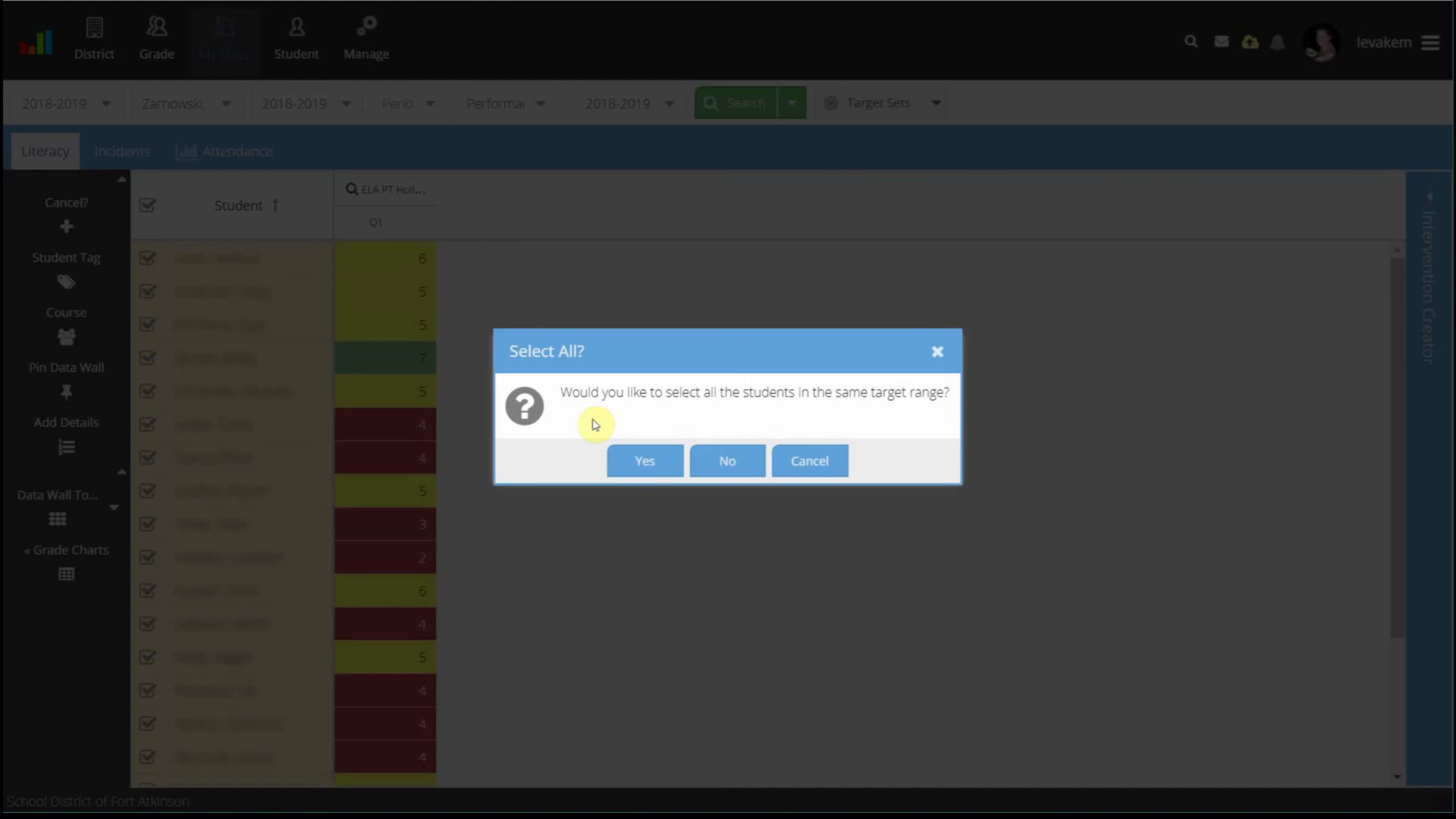
left_click(728, 462)
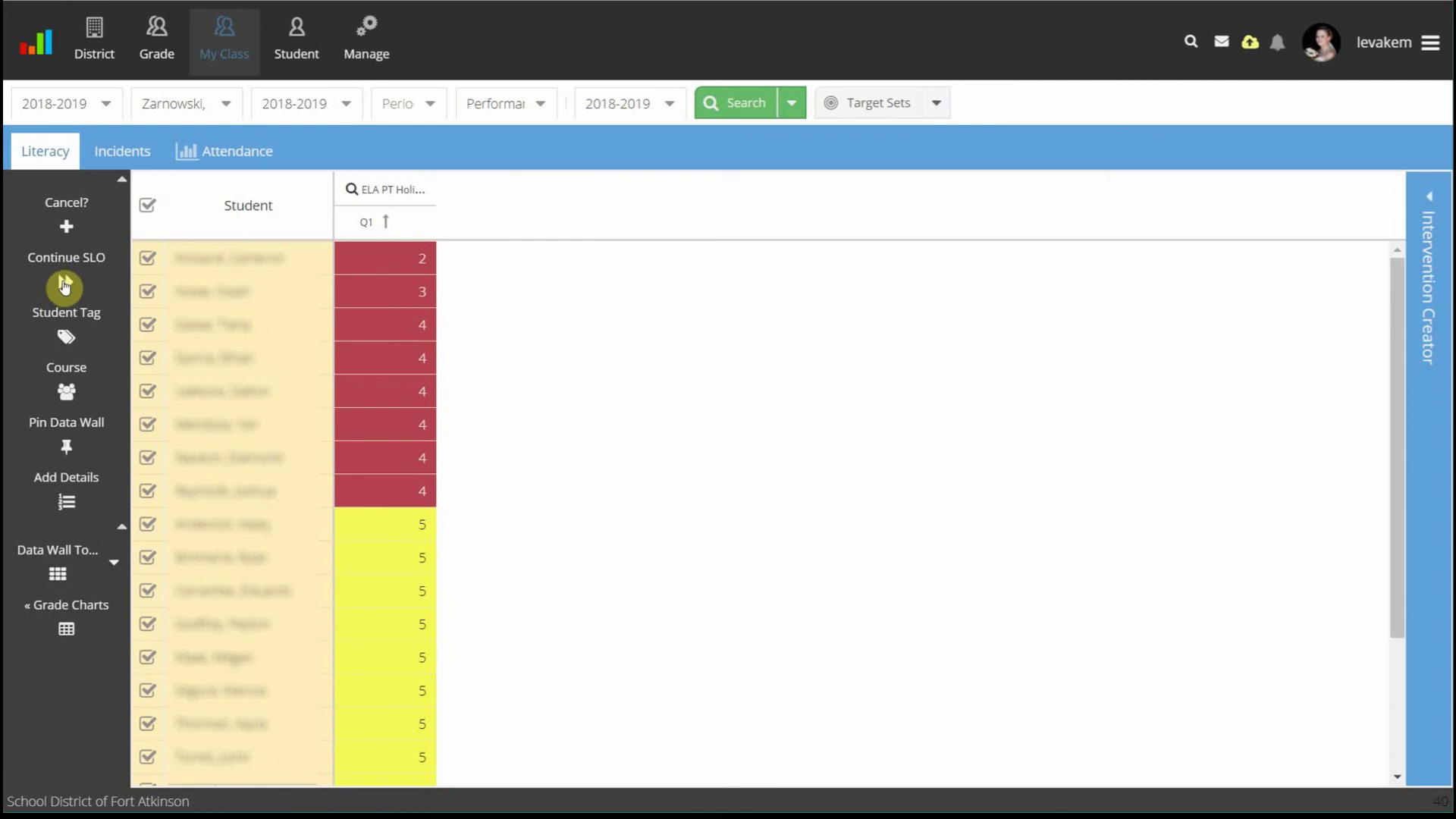
left_click(65, 286)
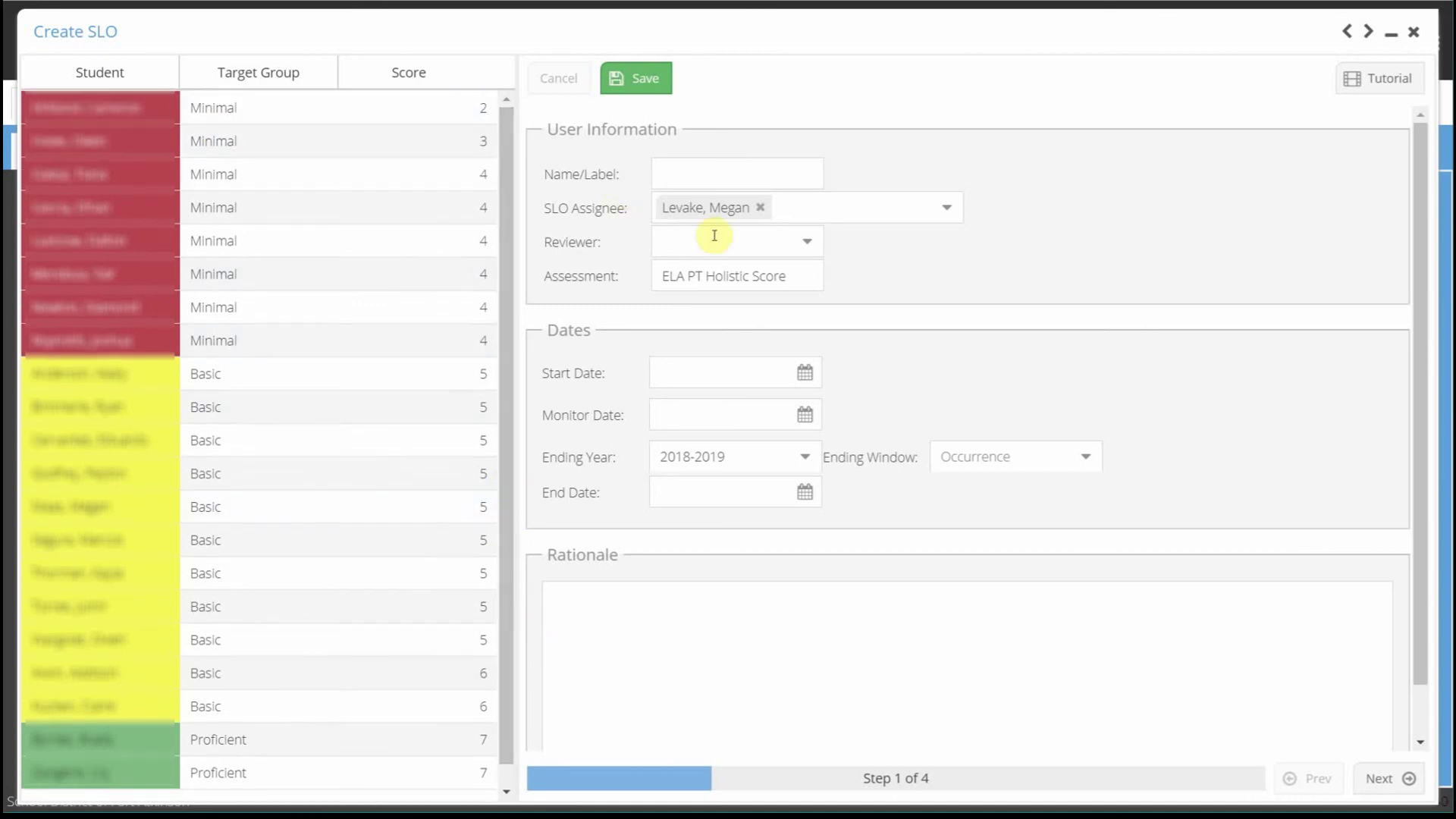
Step: Try a Target Achievement goal for the SLO with 4% of Minimal students achieving Basic, and collapse Target Achievement 2
left_click(1394, 781)
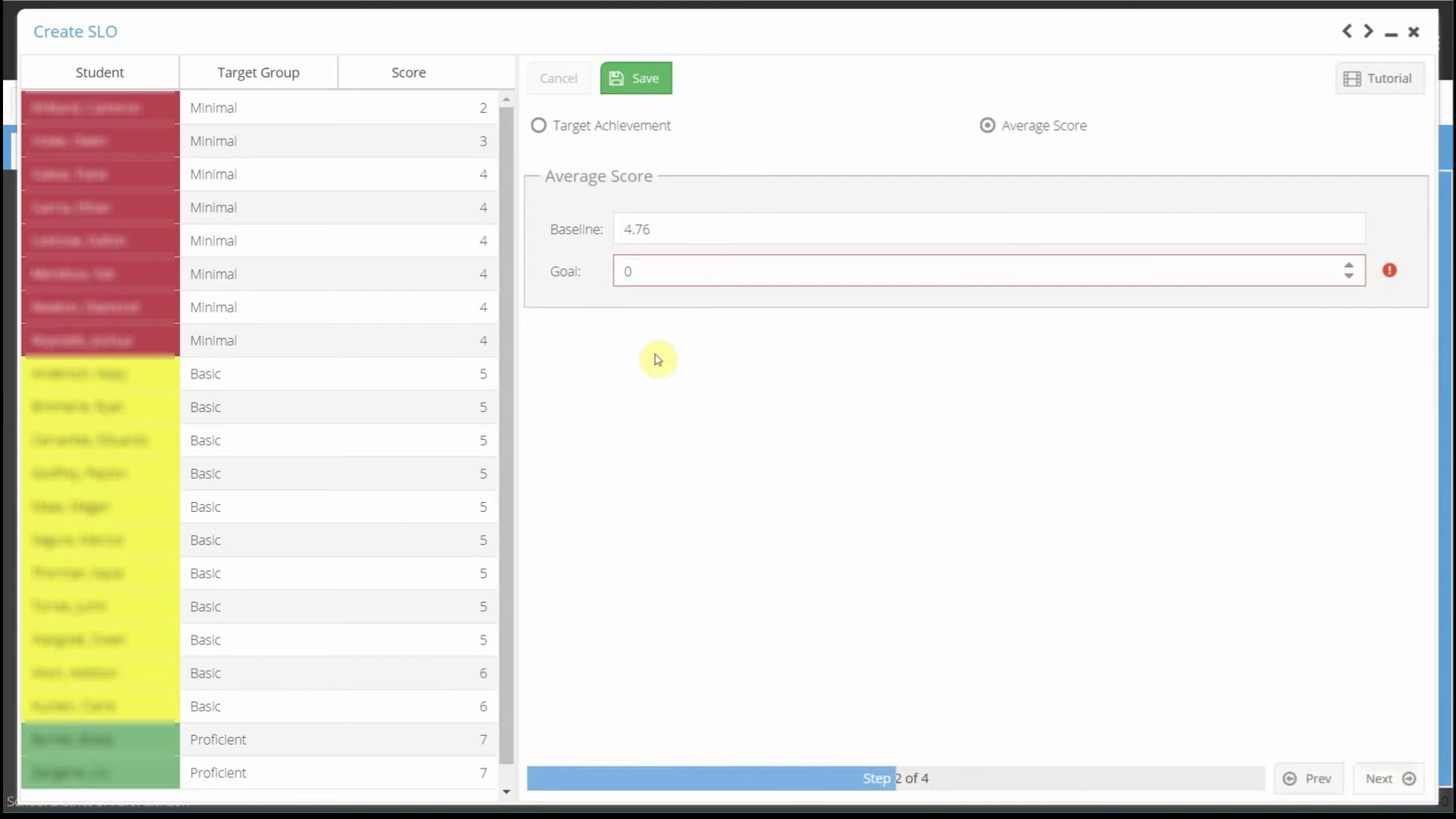
left_click(539, 127)
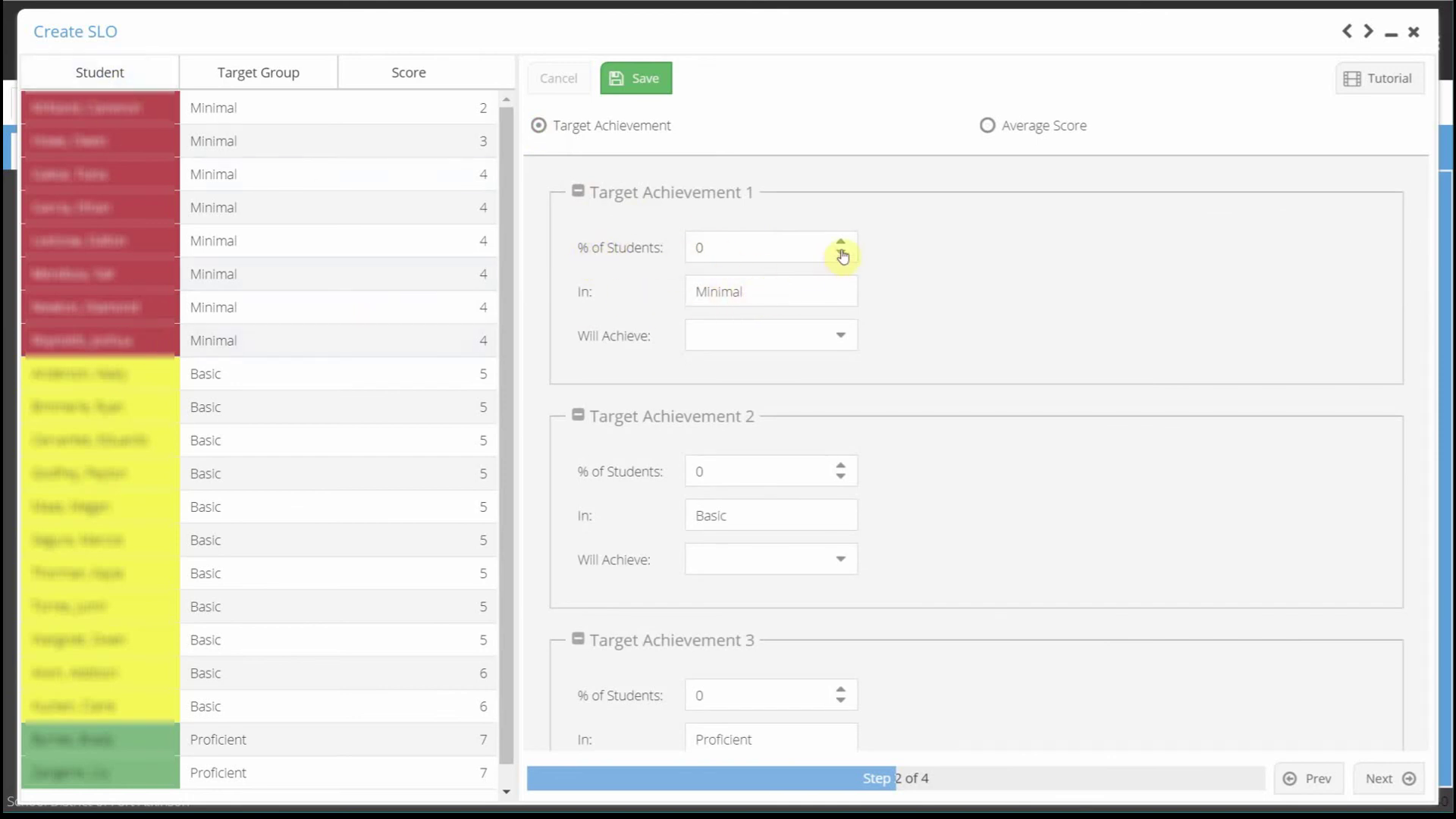
left_click(842, 337)
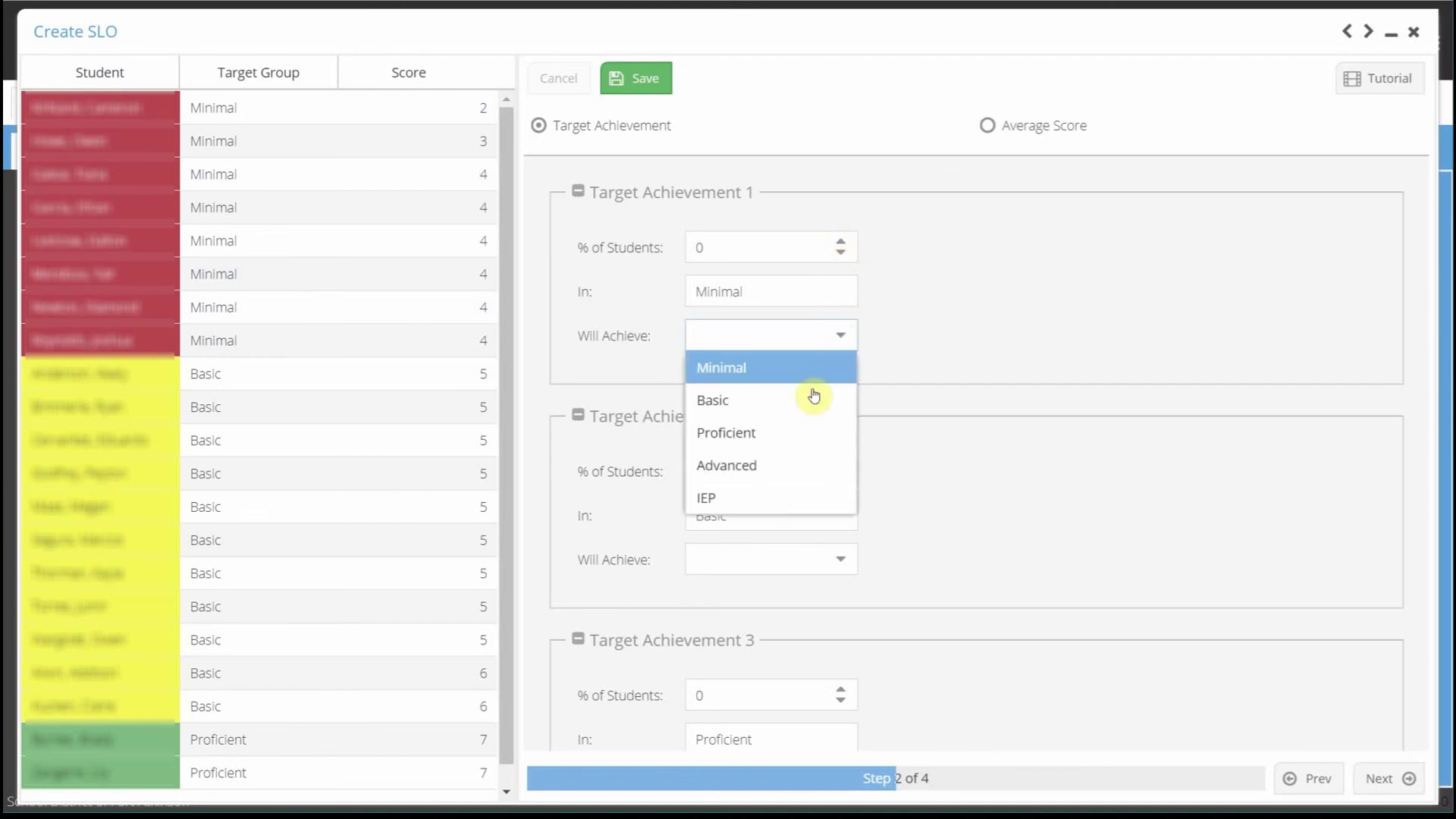
left_click(804, 400)
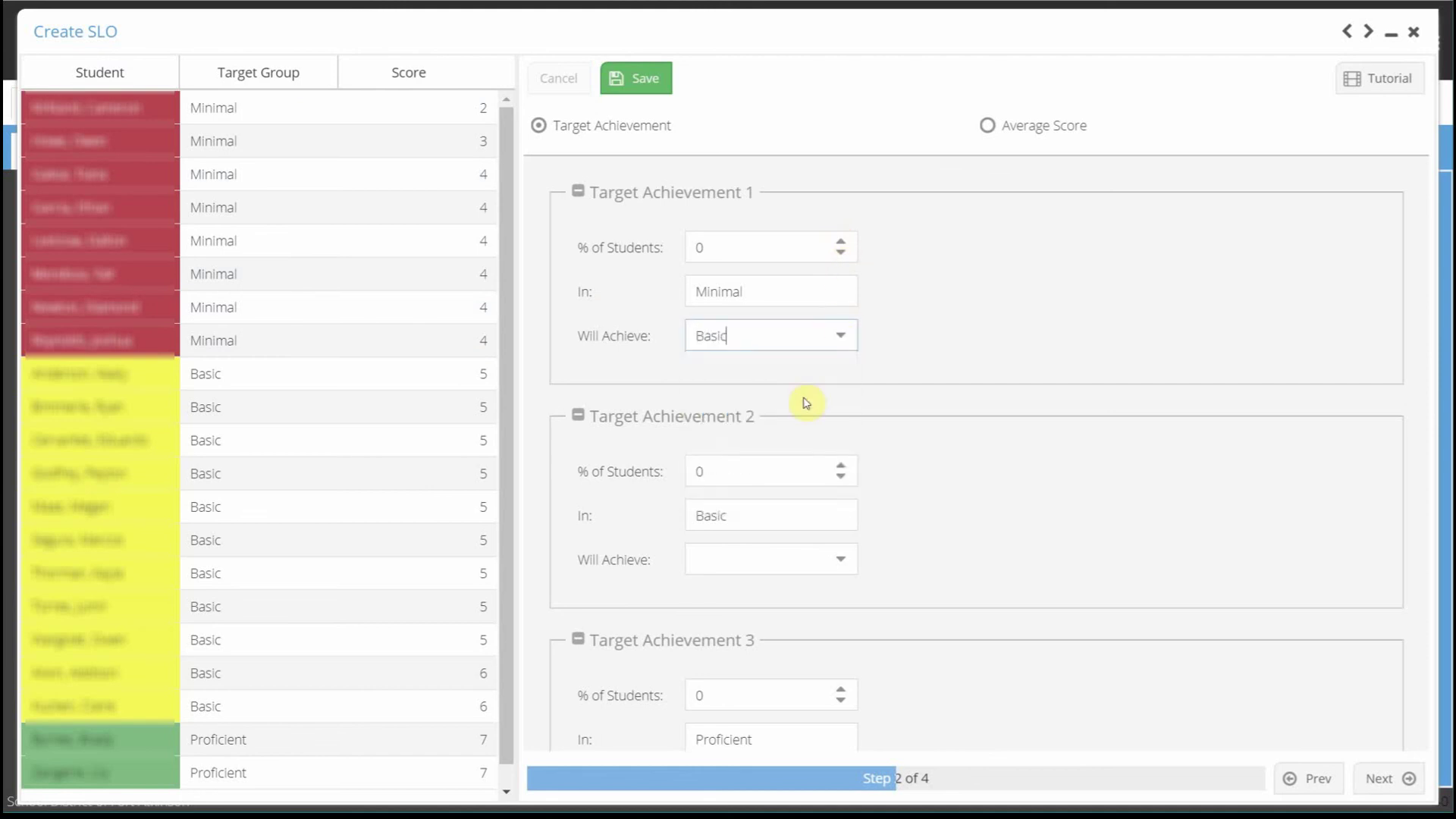
left_click(842, 241)
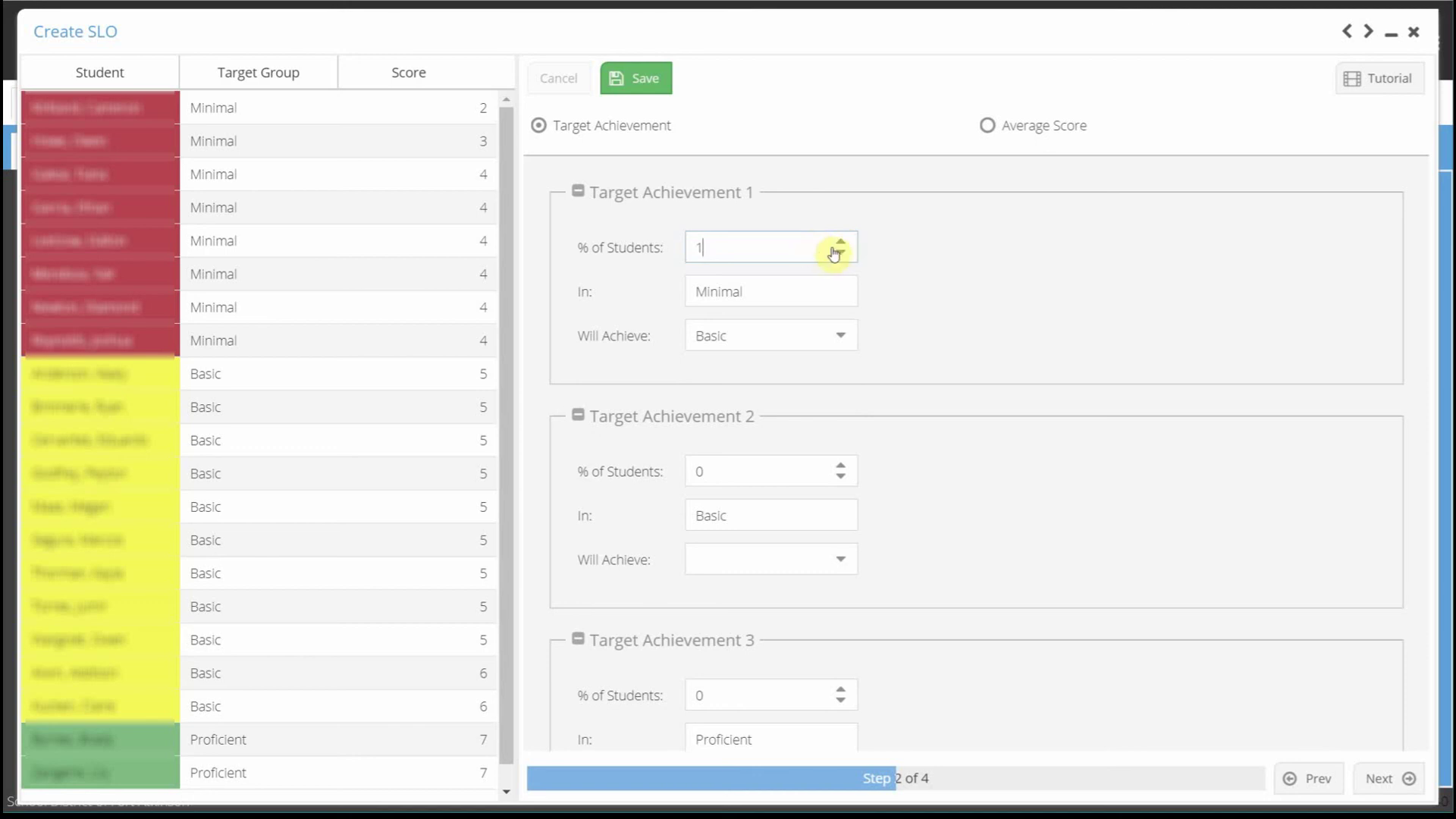
left_click(841, 242)
left_click(579, 419)
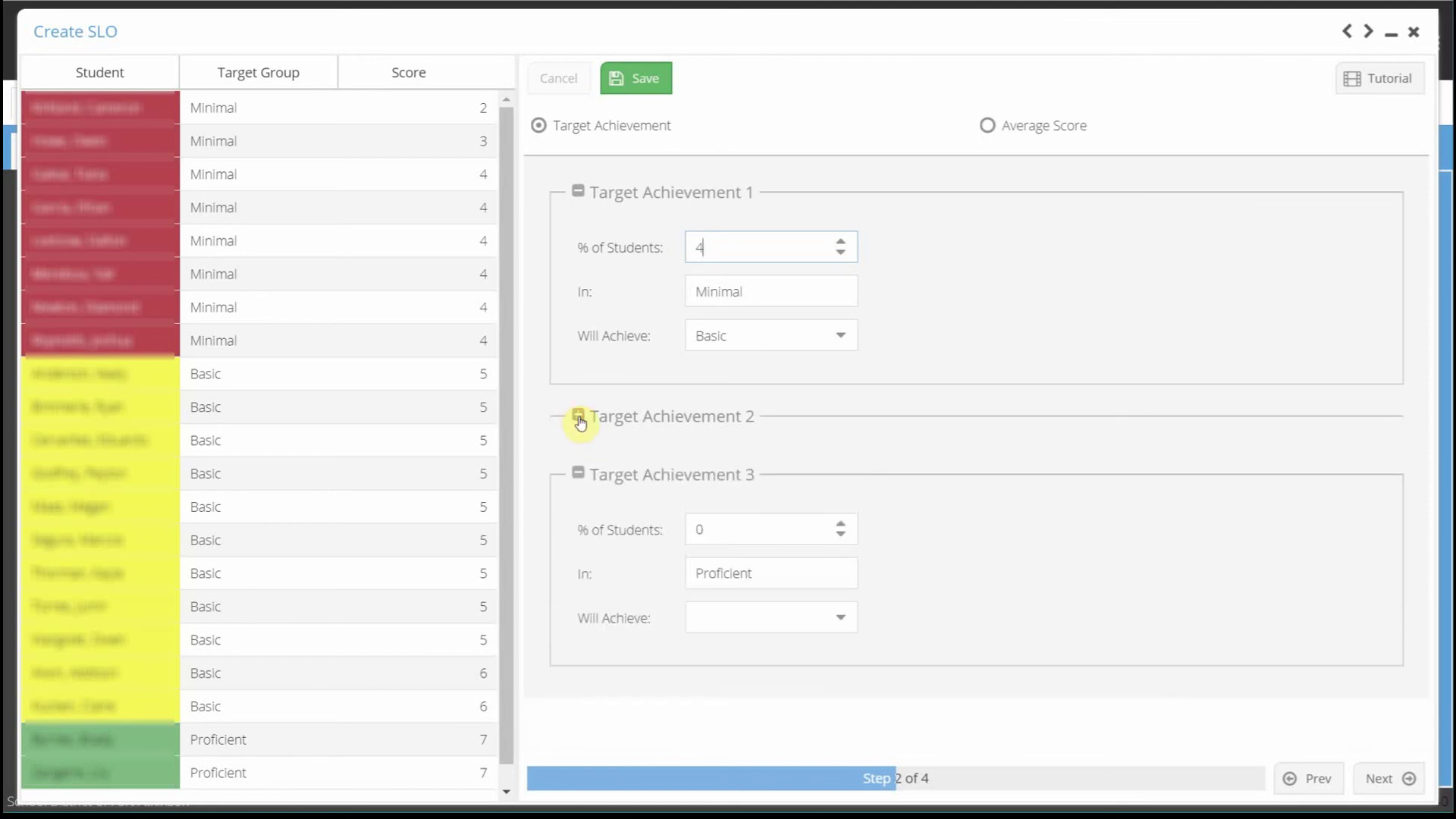
Step: Switch the SLO goal type to Average Score and set the goal to 6
left_click(987, 126)
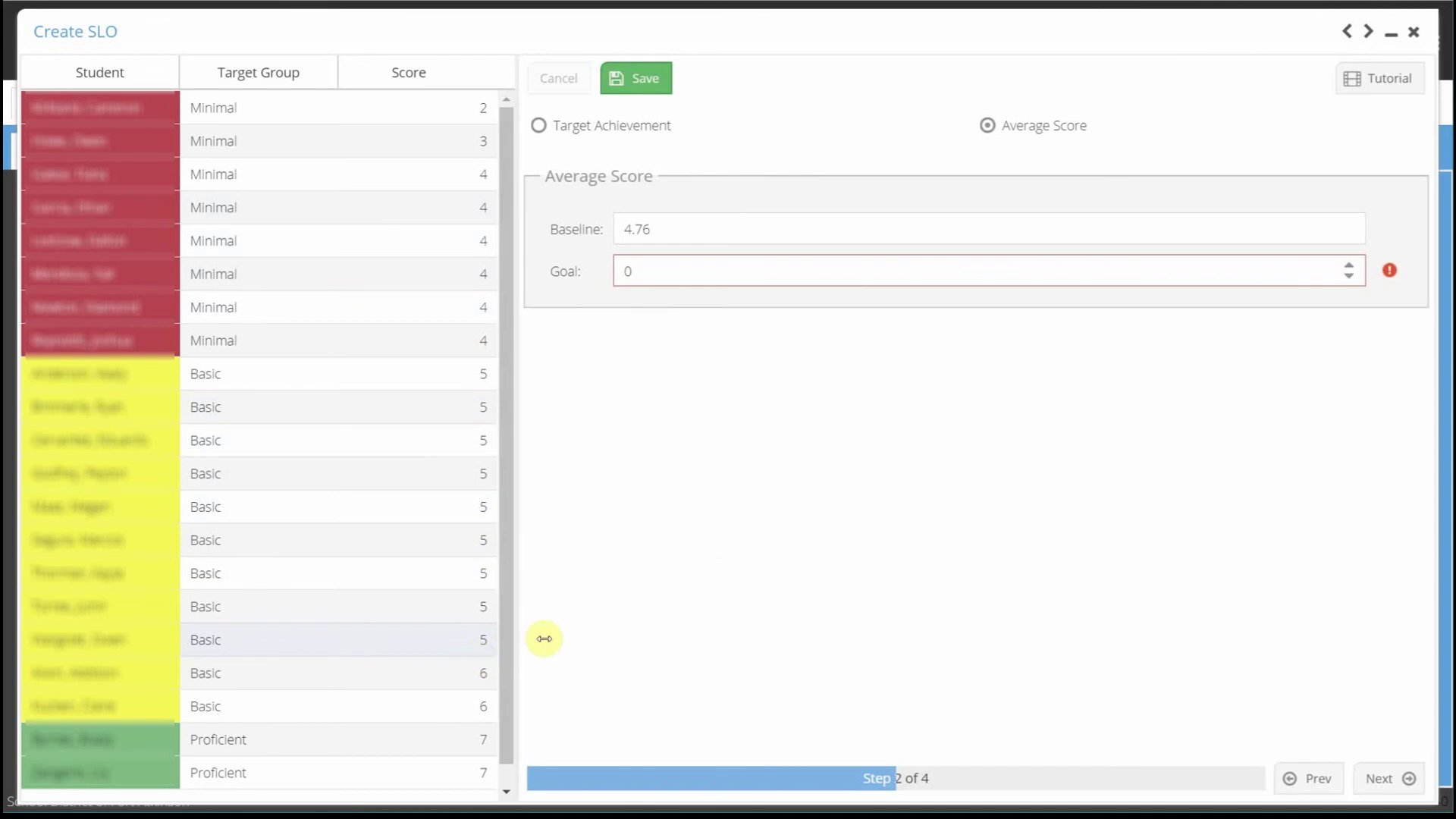
left_click(1348, 271)
left_click(1348, 268)
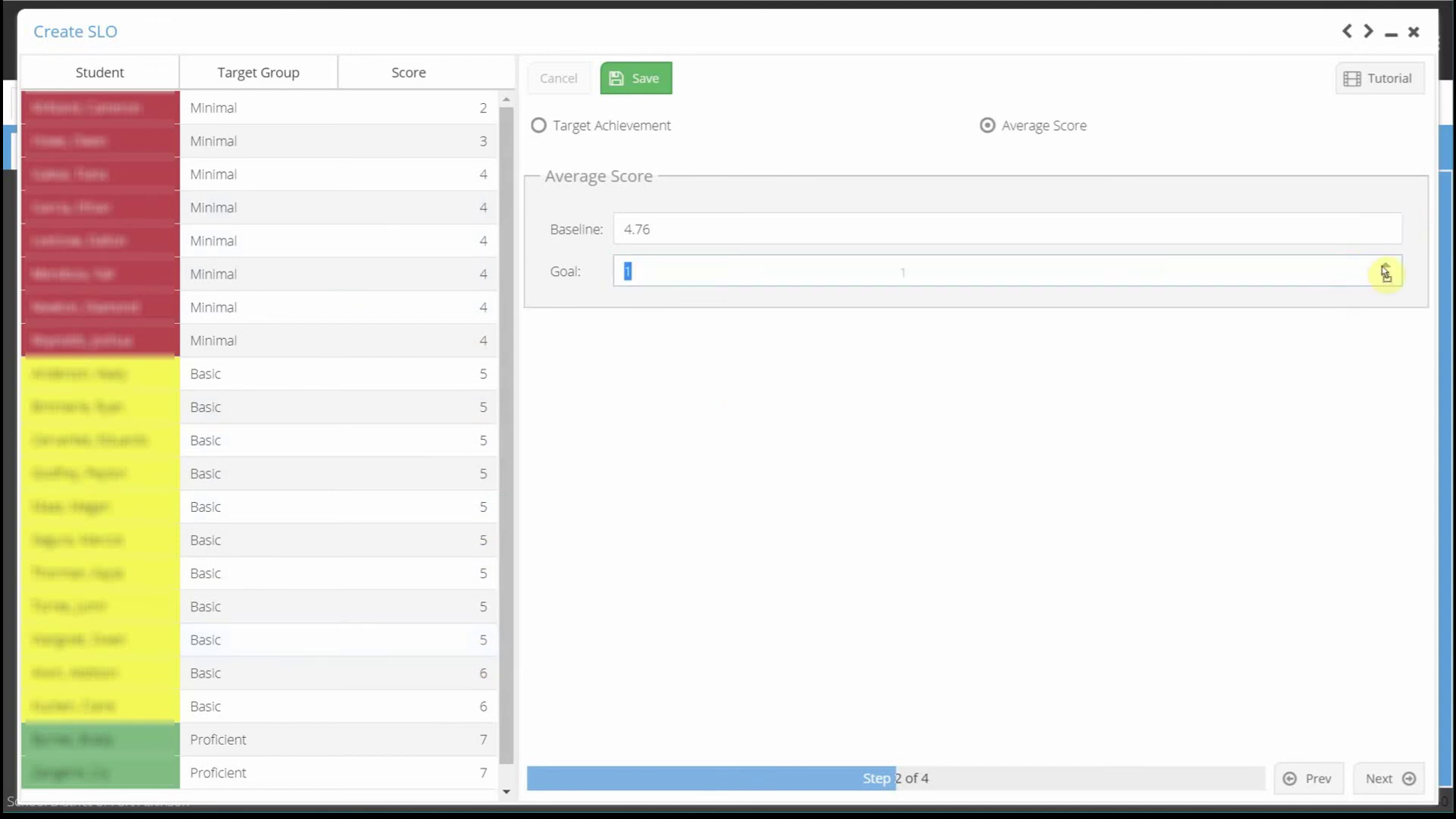
left_click(1383, 267)
left_click(1384, 267)
left_click(1384, 268)
left_click(1383, 267)
left_click(1384, 268)
left_click(1384, 268)
left_click(1384, 268)
left_click(1383, 268)
left_click(1386, 277)
left_click(1386, 277)
left_click(1386, 277)
left_click(1130, 408)
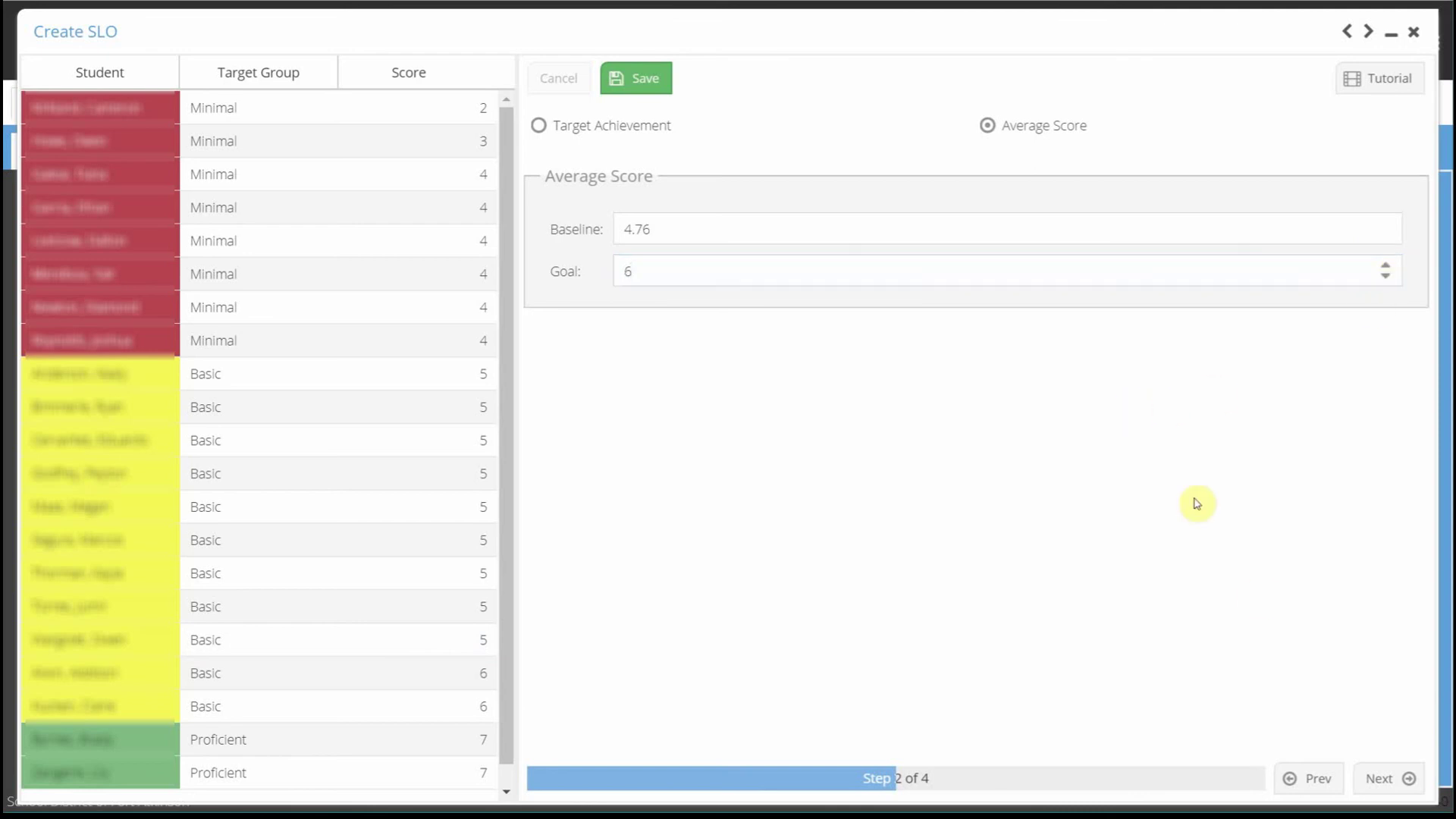
Step: Look through the SLO's Strategies and Logistics pages and close the form without saving
left_click(1387, 778)
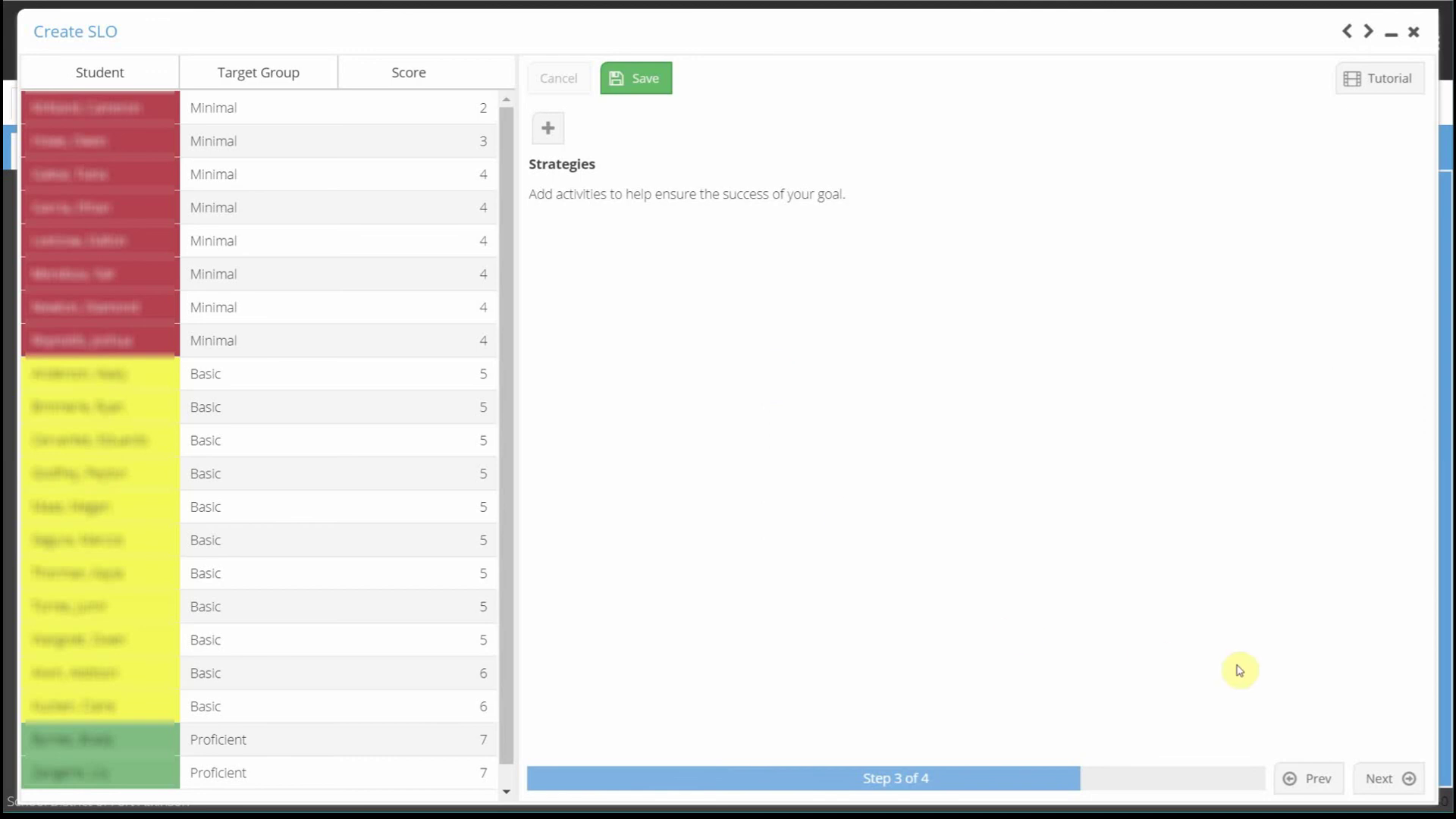
left_click(1383, 775)
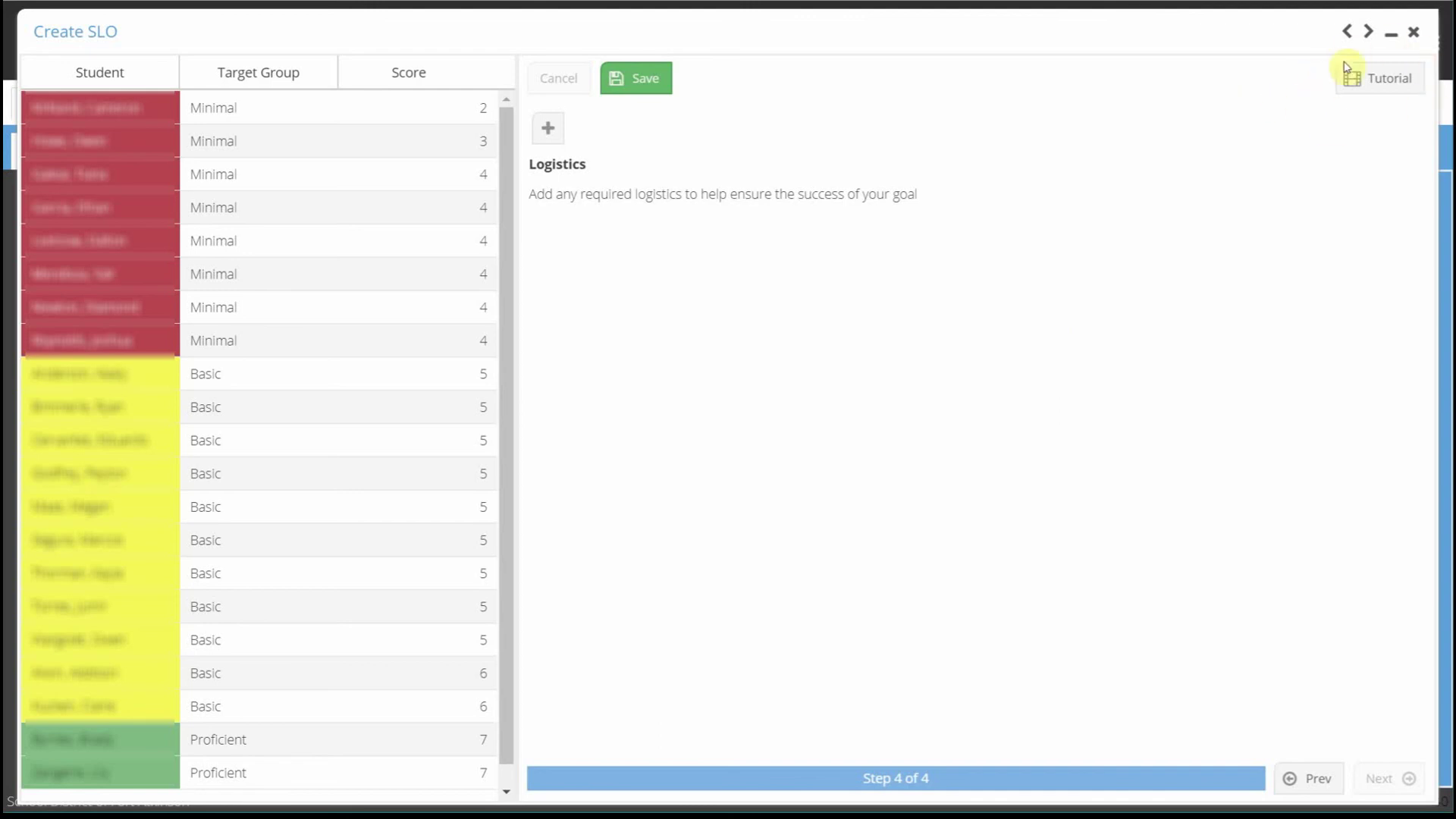
left_click(1414, 34)
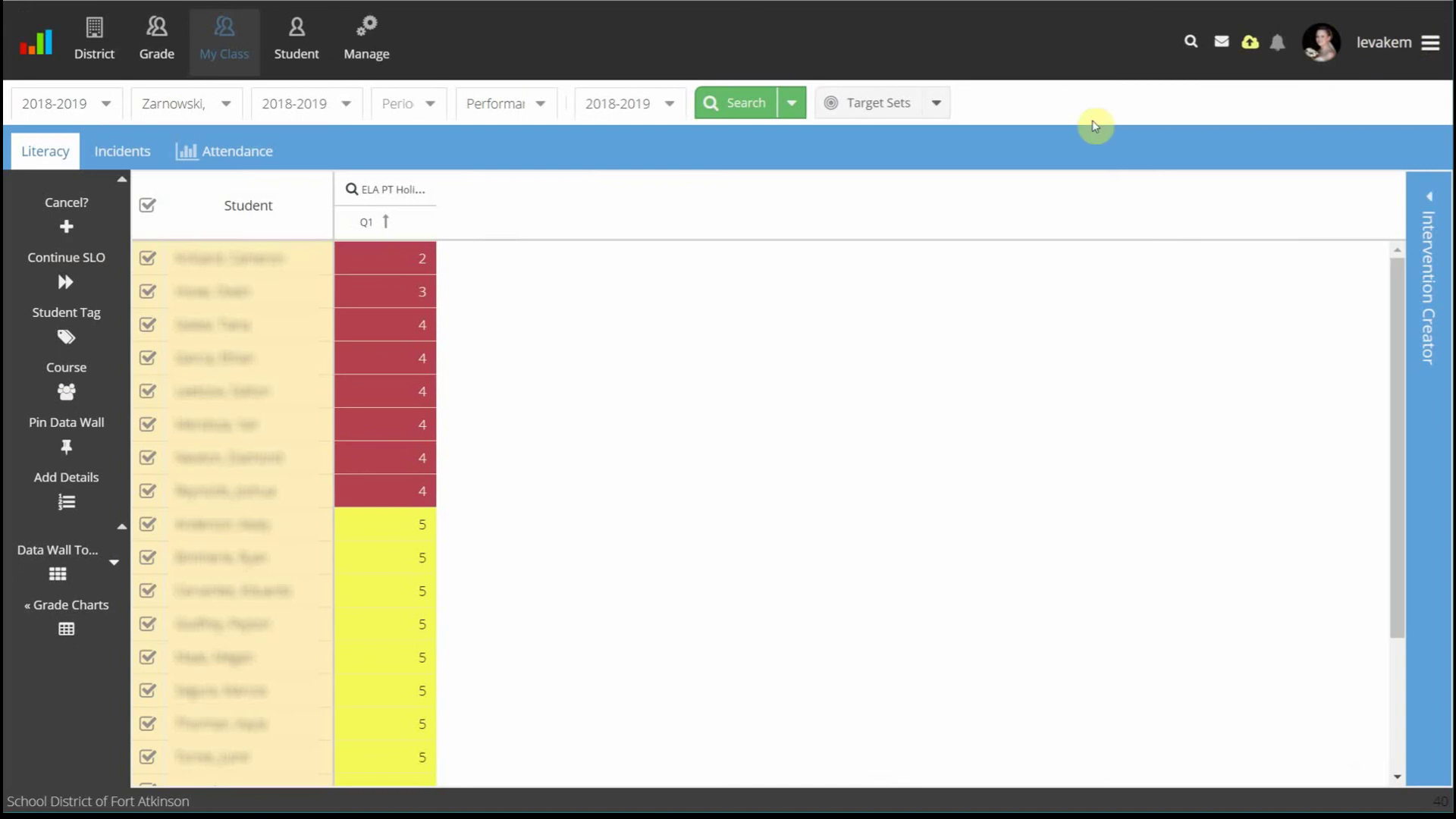
Step: Return to the home dashboard and open the User Guides
left_click(35, 42)
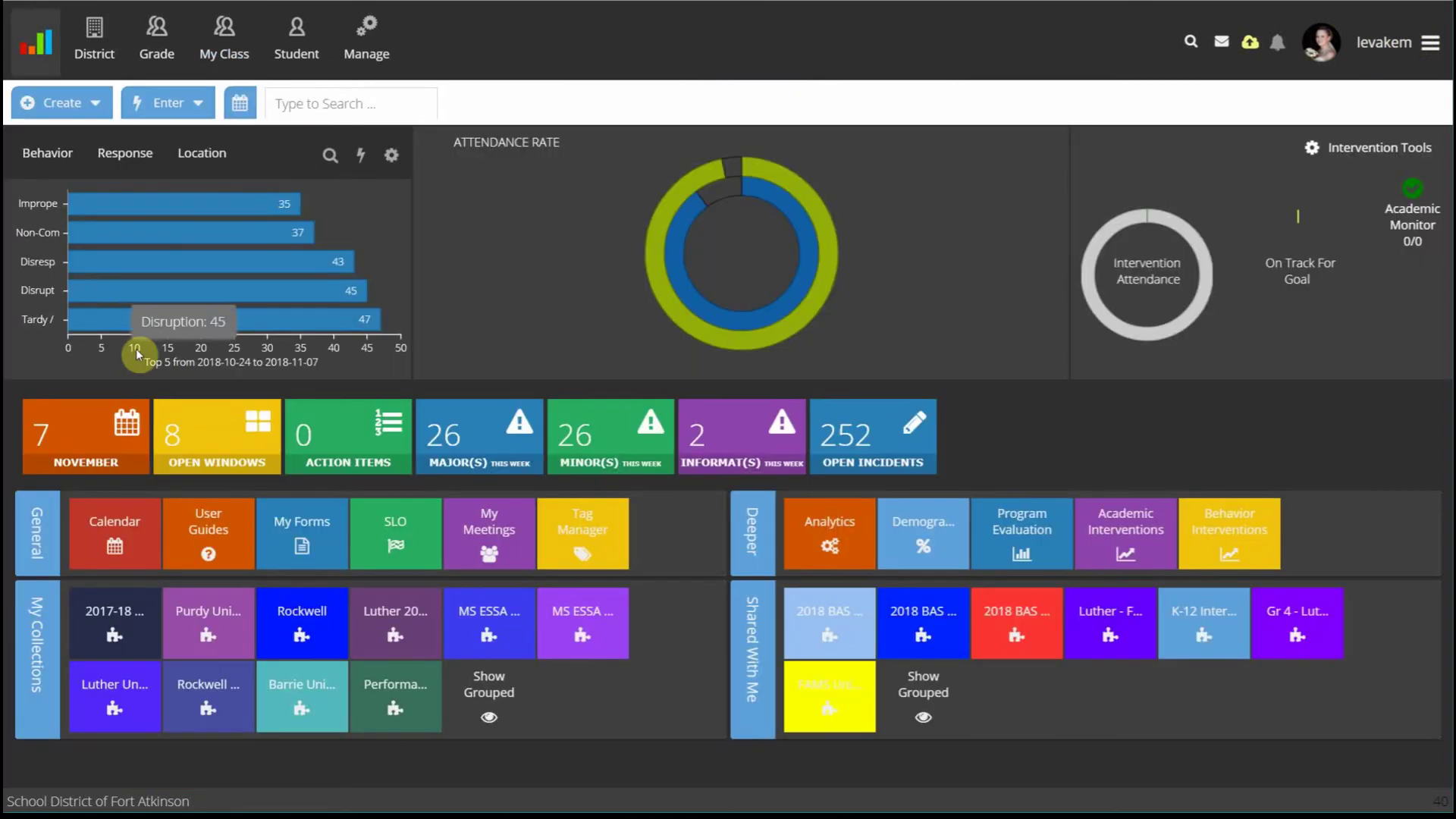
left_click(201, 540)
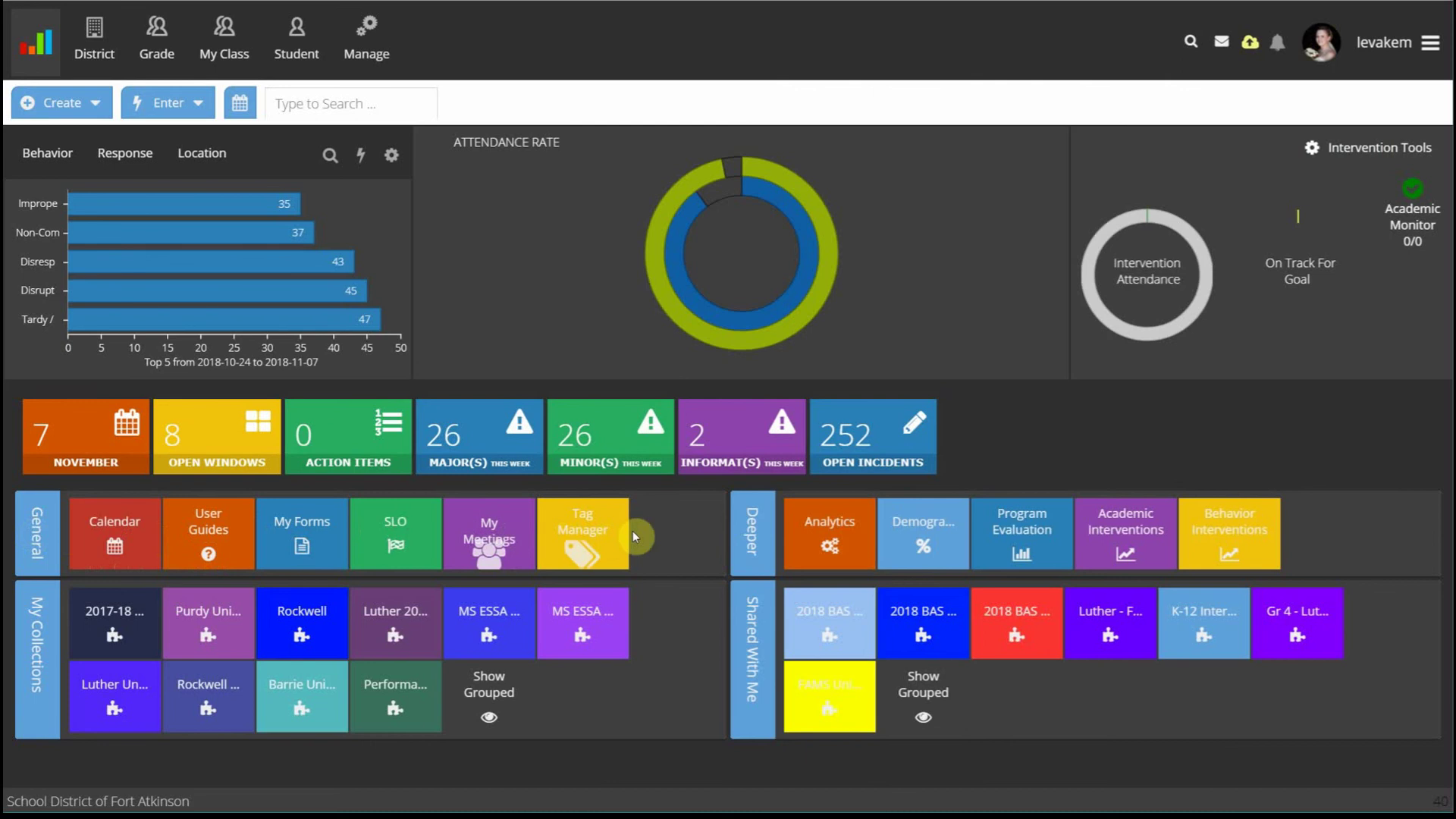
left_click(206, 538)
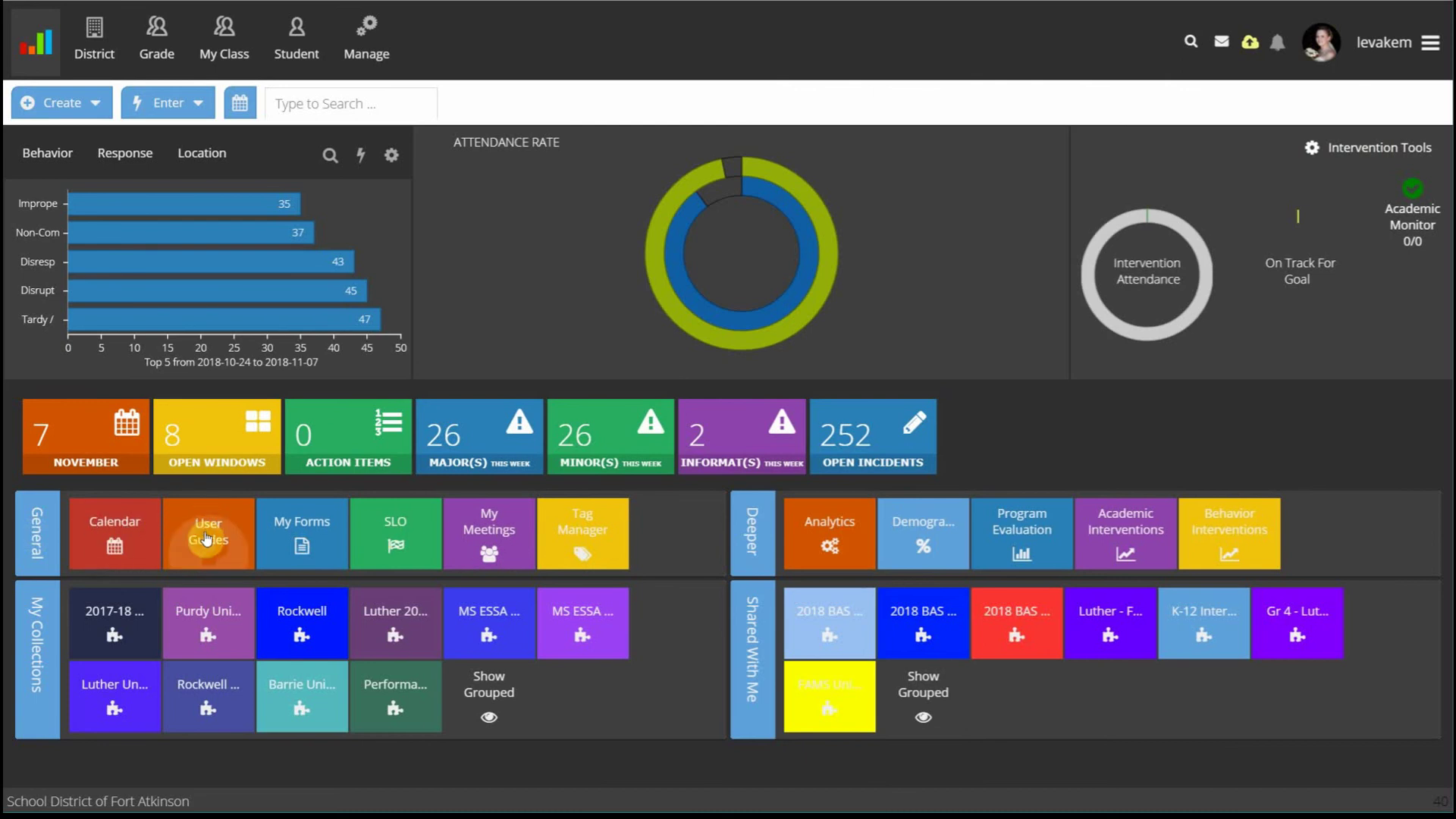